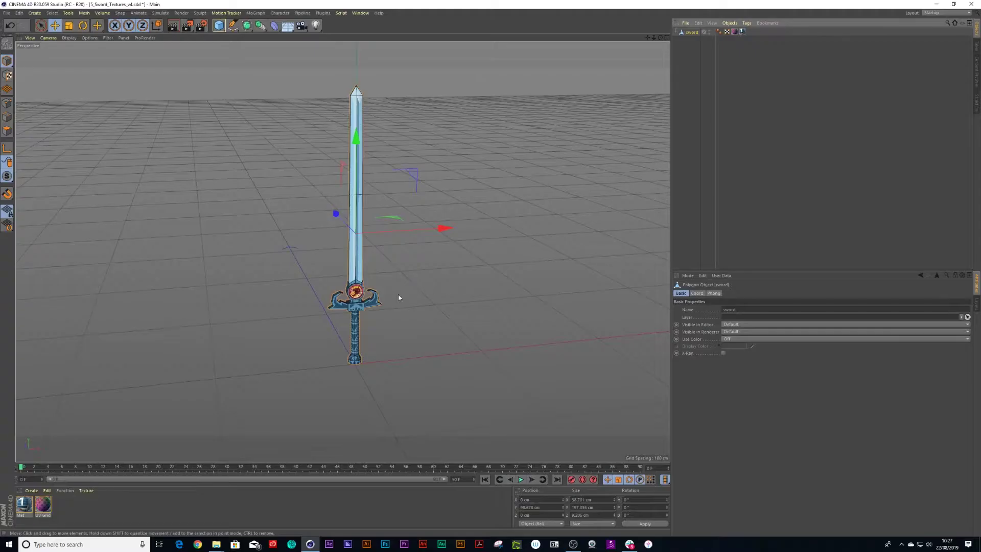
pyautogui.scroll(3, 392, 296)
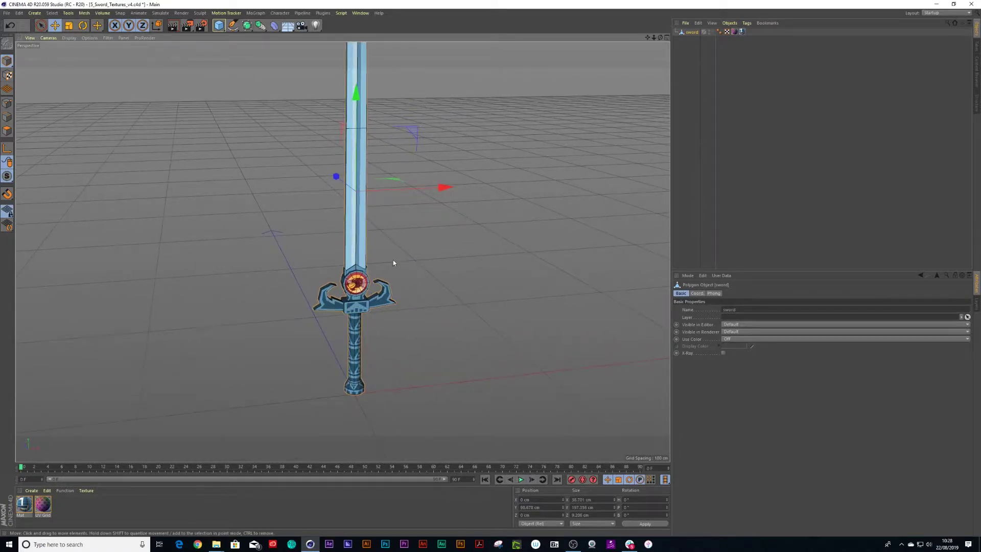
# Reframe the sword and switch the single perspective view to the four-view layout.
pyautogui.keyDown('alt'); pyautogui.moveTo(390, 261); pyautogui.dragTo(372, 295); pyautogui.keyUp('alt')
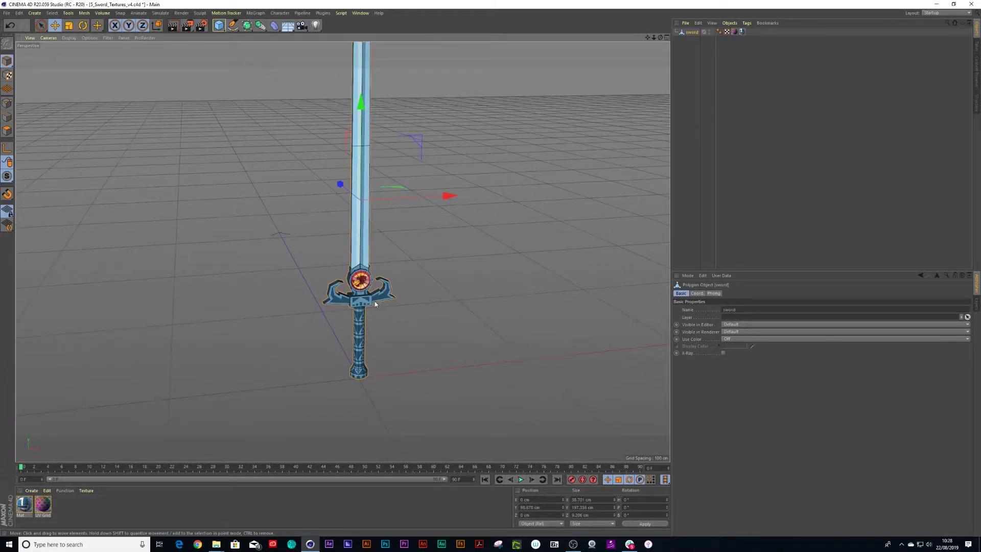
pyautogui.keyDown('alt'); pyautogui.moveTo(401, 229); pyautogui.dragTo(374, 349); pyautogui.keyUp('alt')
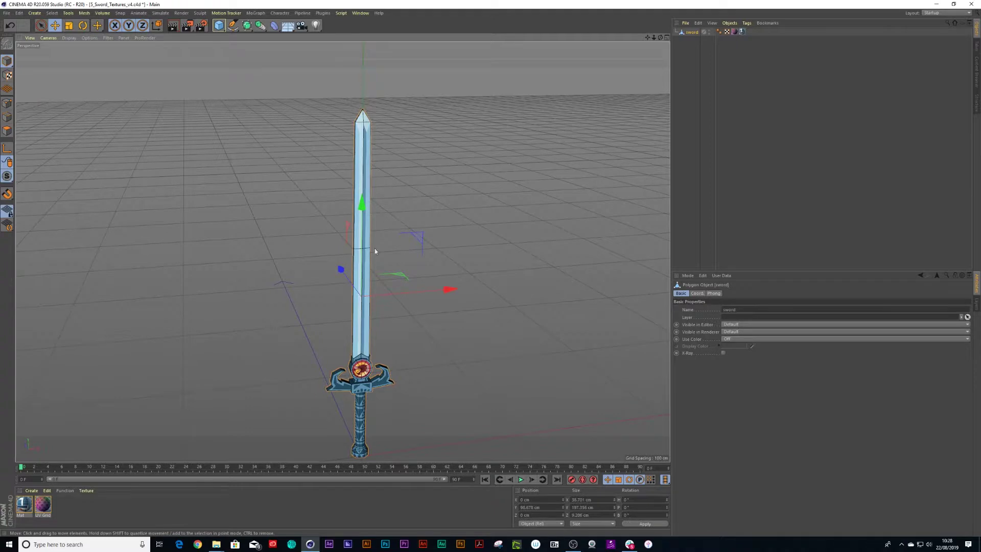
pyautogui.scroll(4, 380, 383)
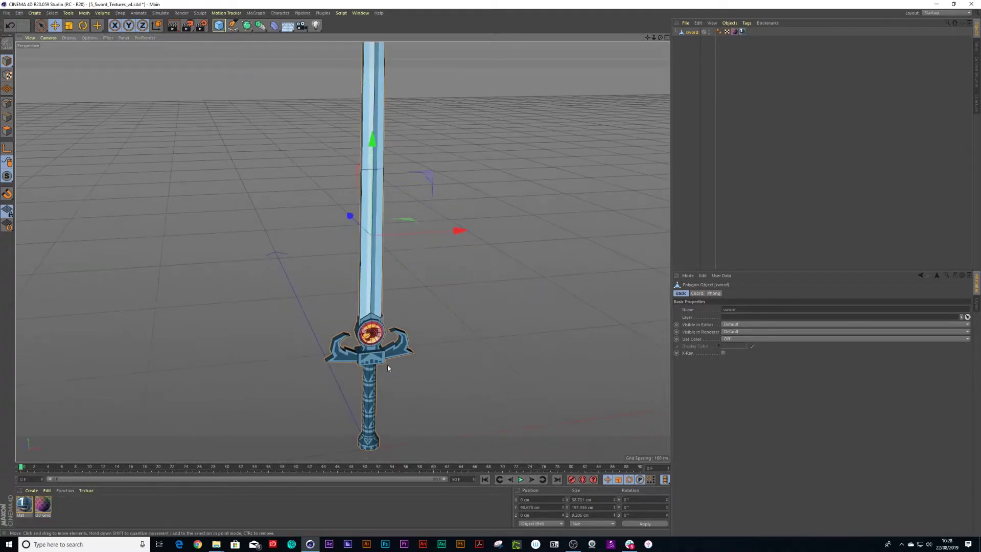
pyautogui.scroll(3, 381, 361)
pyautogui.click(730, 23)
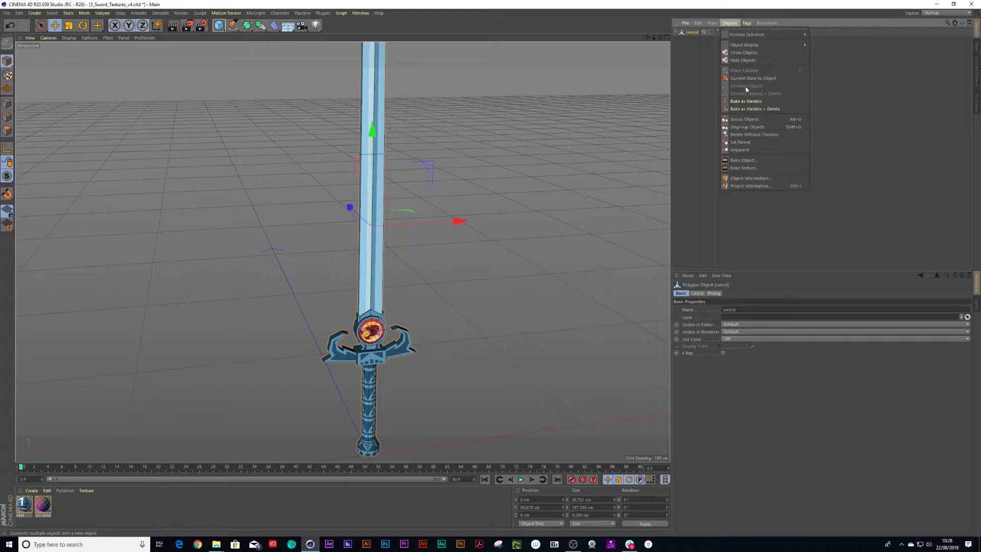
pyautogui.click(704, 88)
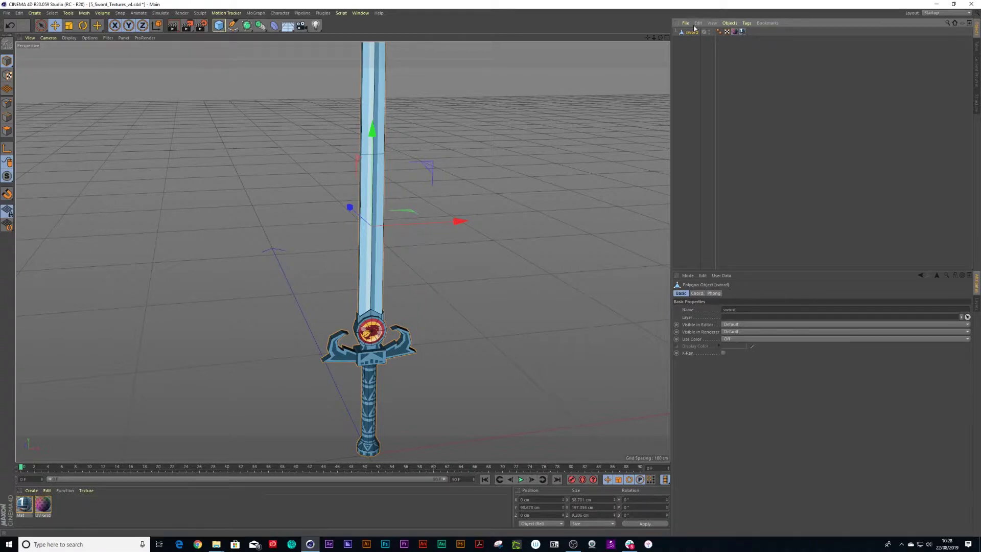
pyautogui.click(664, 38)
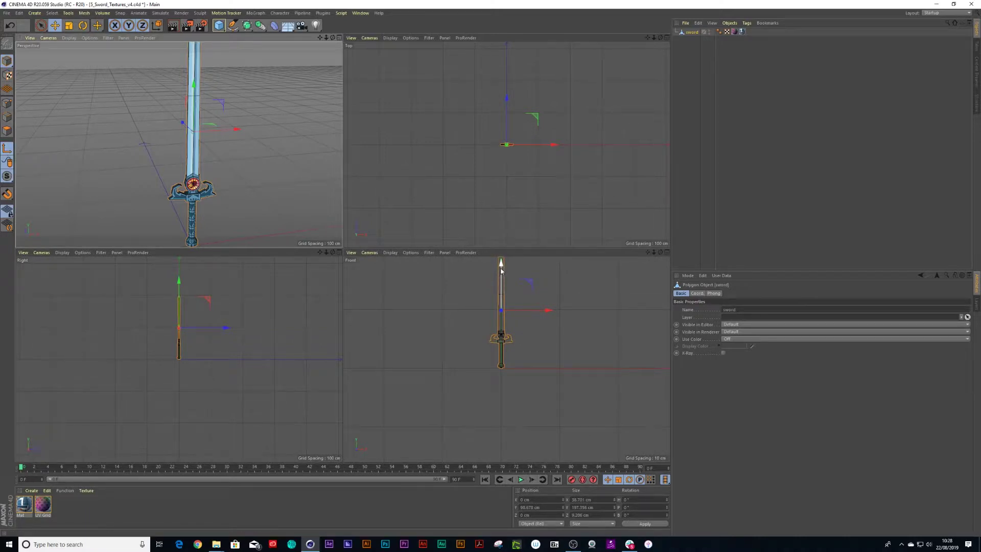
# Drag the sword's axis down along Y in the front view to sit at the hilt.
pyautogui.moveTo(501, 268); pyautogui.dragTo(501, 311)
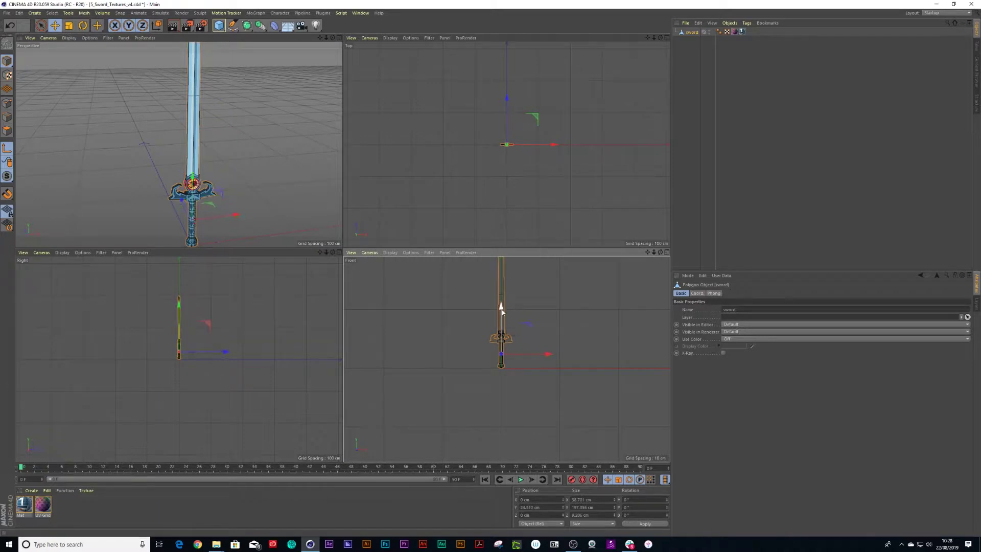
pyautogui.scroll(5, 500, 309)
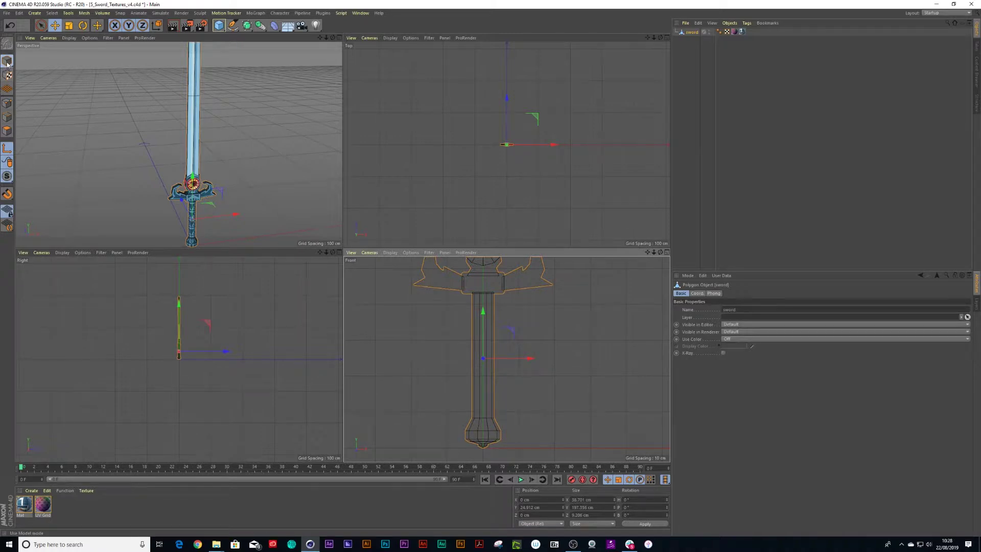
pyautogui.click(694, 34)
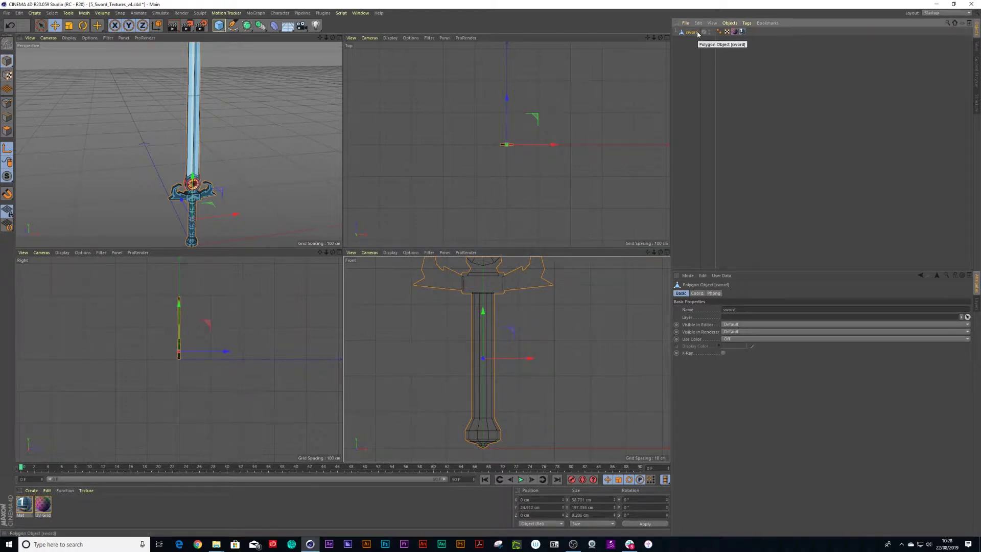
# Create a new null and rename it 'sword ani'.
pyautogui.hotkey('alt', 'g')
pyautogui.doubleClick(696, 32)
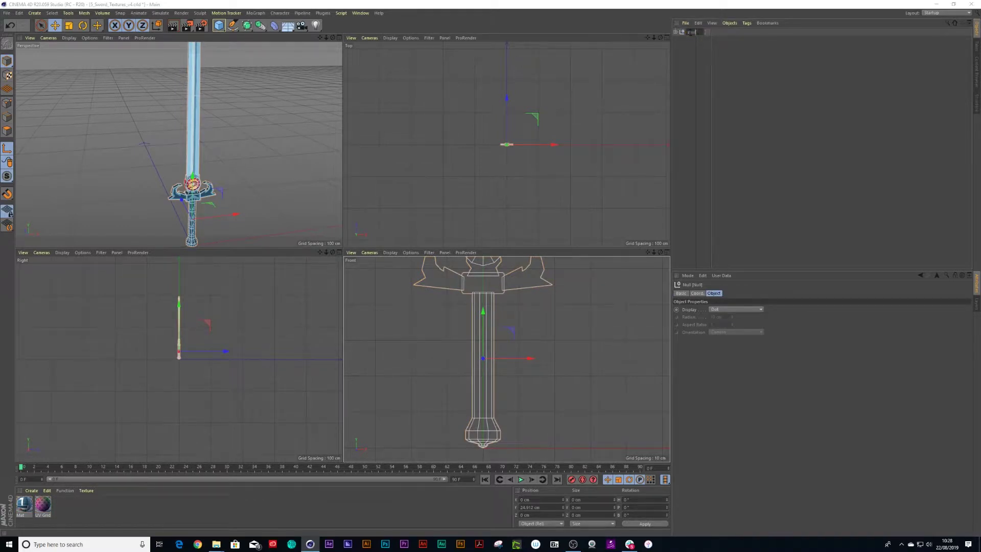
pyautogui.press('Return')
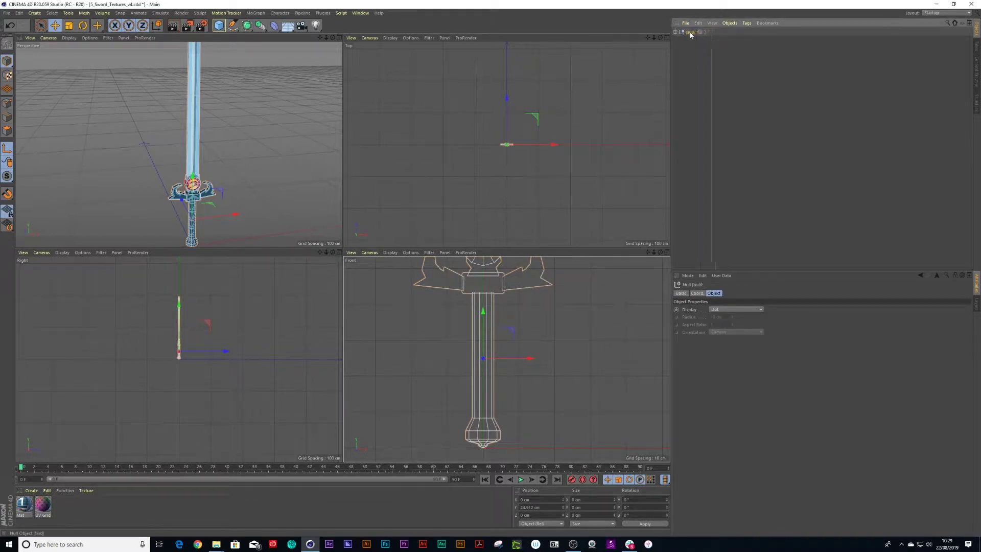
pyautogui.doubleClick(690, 33)
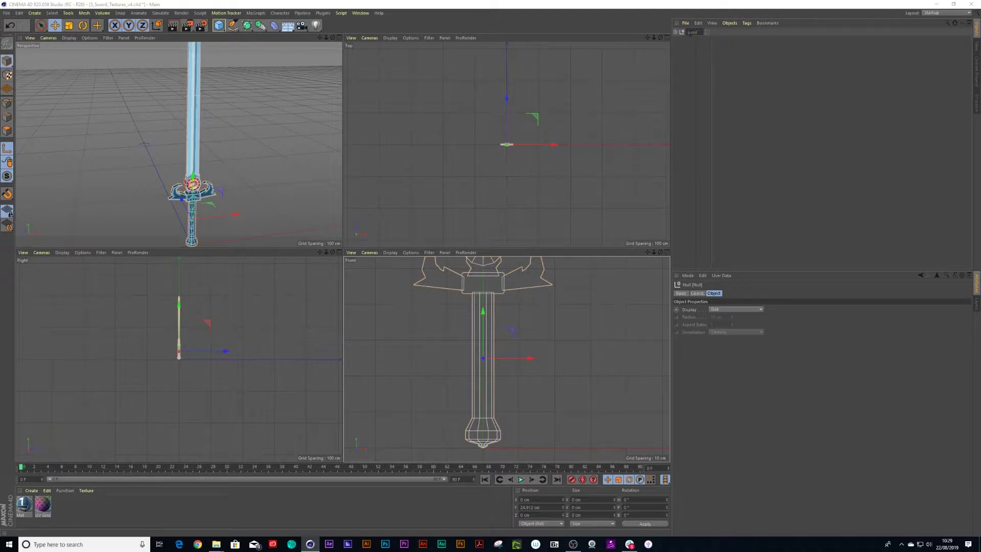
pyautogui.press('Return')
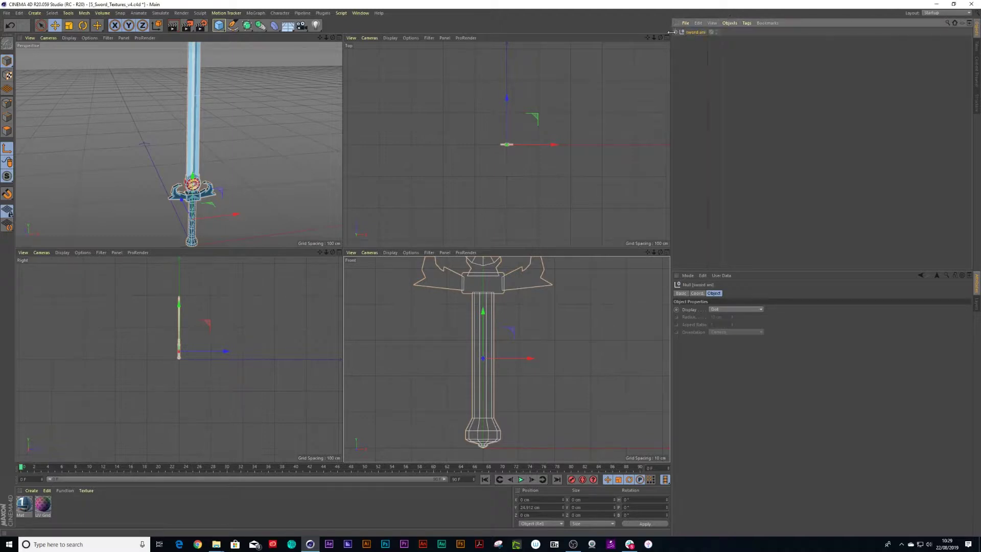
# Show the sword nested under sword ani and return to a single perspective view.
pyautogui.click(675, 34)
pyautogui.click(679, 39)
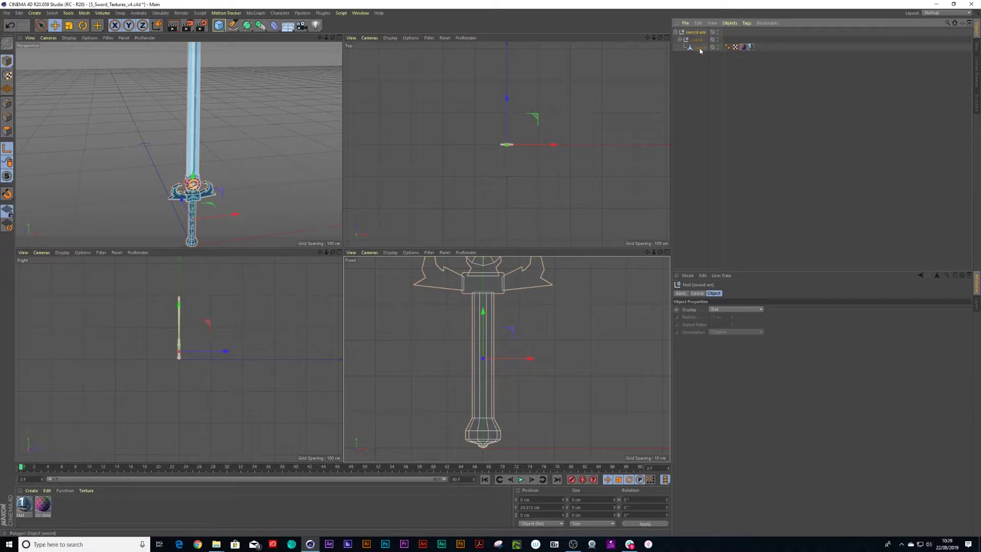
pyautogui.click(699, 47)
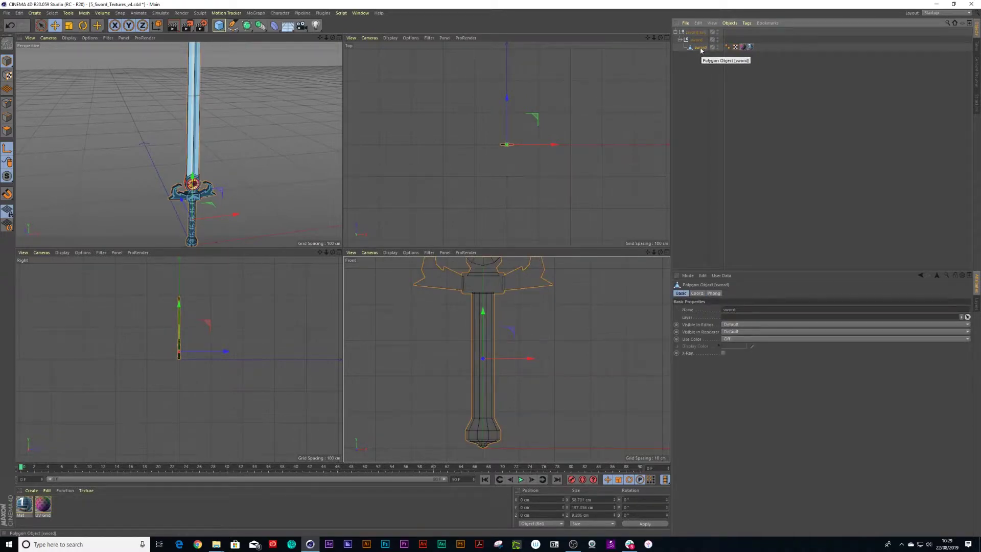
pyautogui.click(703, 53)
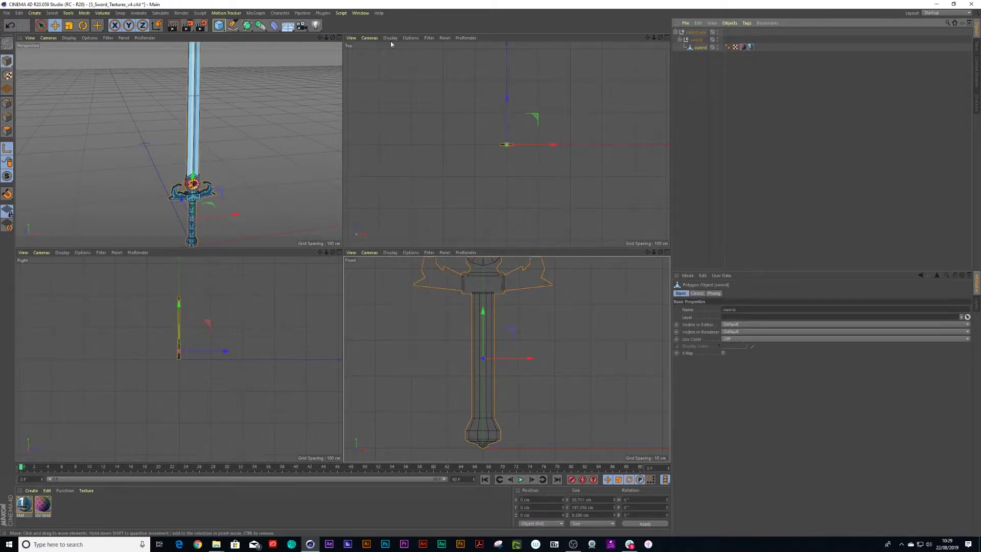
pyautogui.click(338, 39)
pyautogui.scroll(3, 394, 361)
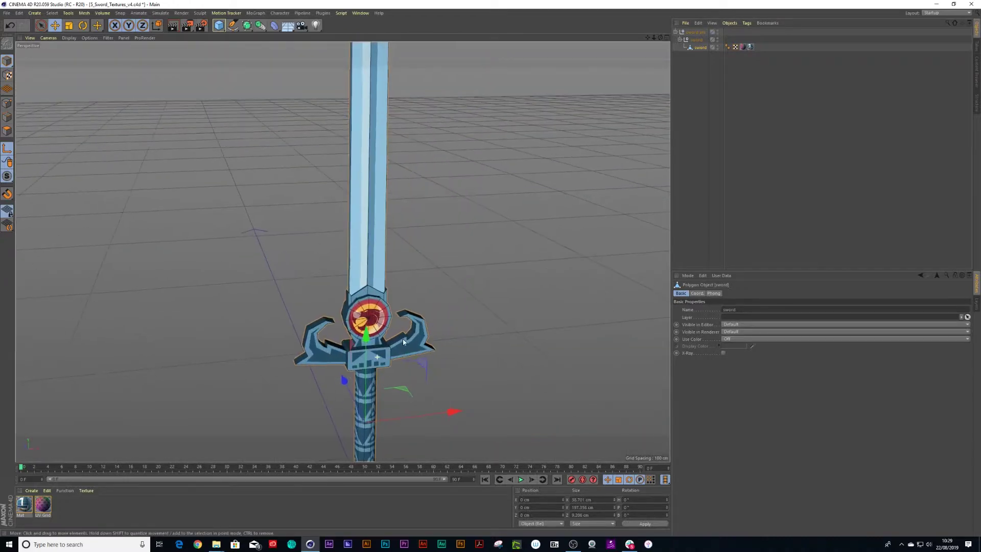
pyautogui.scroll(3, 394, 360)
pyautogui.scroll(3, 394, 360)
pyautogui.scroll(3, 384, 286)
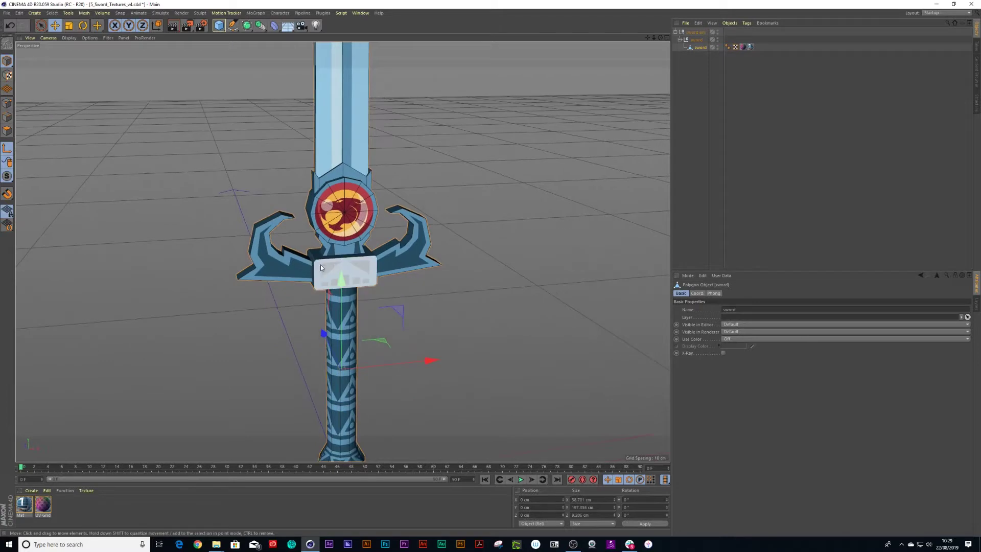
# Loop-select the left crossguard polygons, checking the selection by pulling and undoing a move.
pyautogui.press('9')
pyautogui.click(284, 230)
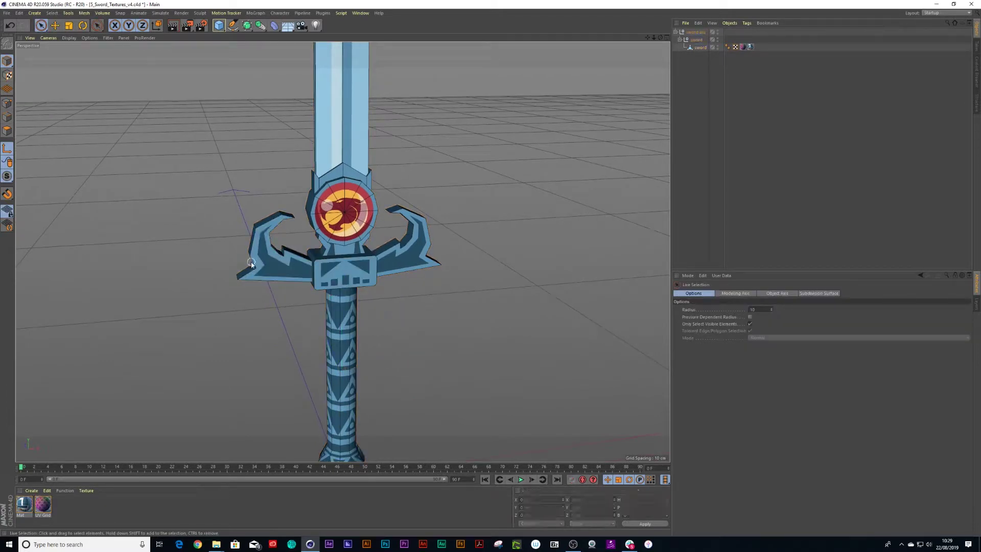
pyautogui.scroll(3, 249, 240)
pyautogui.press('Return')
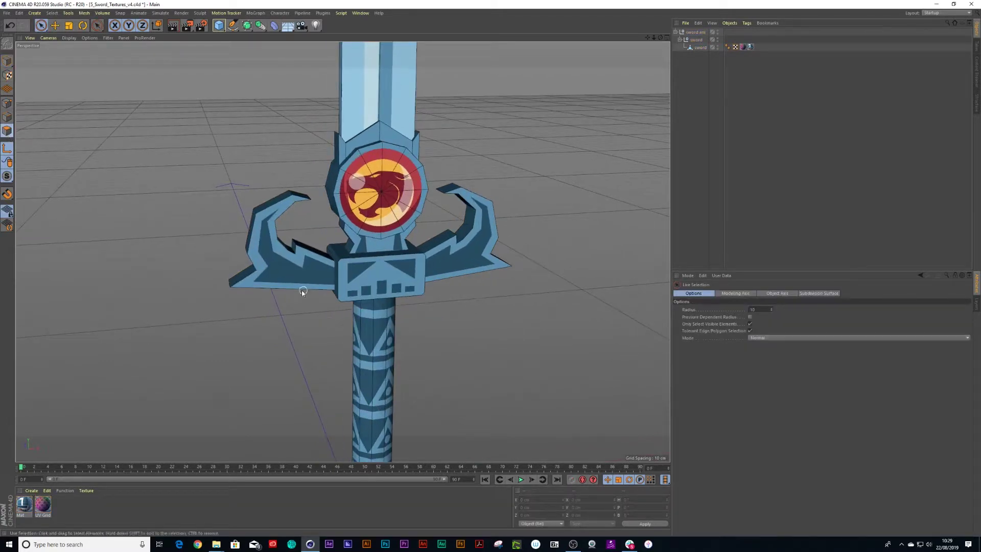
pyautogui.click(704, 46)
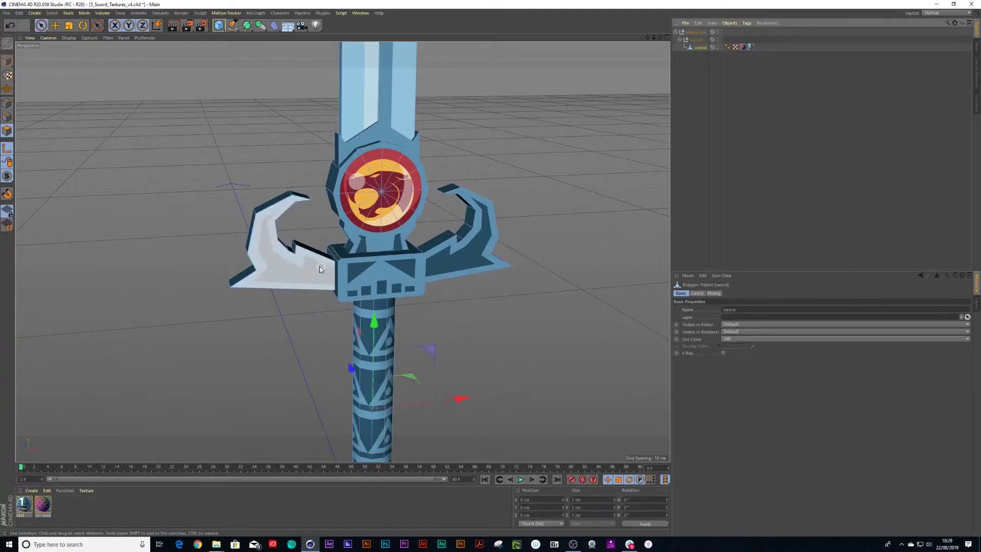
pyautogui.keyDown('alt'); pyautogui.moveTo(261, 274); pyautogui.dragTo(438, 271); pyautogui.keyUp('alt')
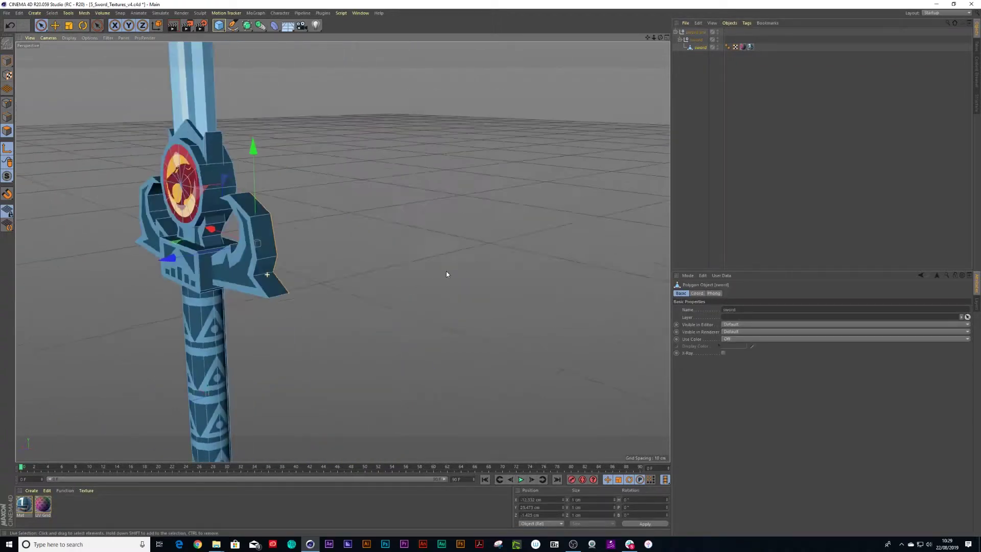
pyautogui.keyDown('alt'); pyautogui.moveTo(250, 279); pyautogui.dragTo(352, 217); pyautogui.keyUp('alt')
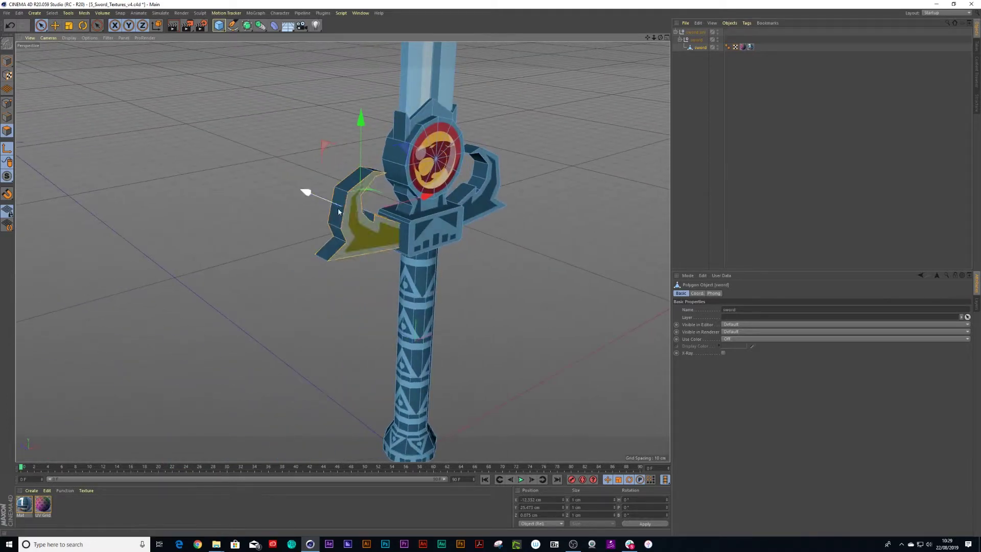
pyautogui.press('u')
pyautogui.press('l')
pyautogui.click(340, 191)
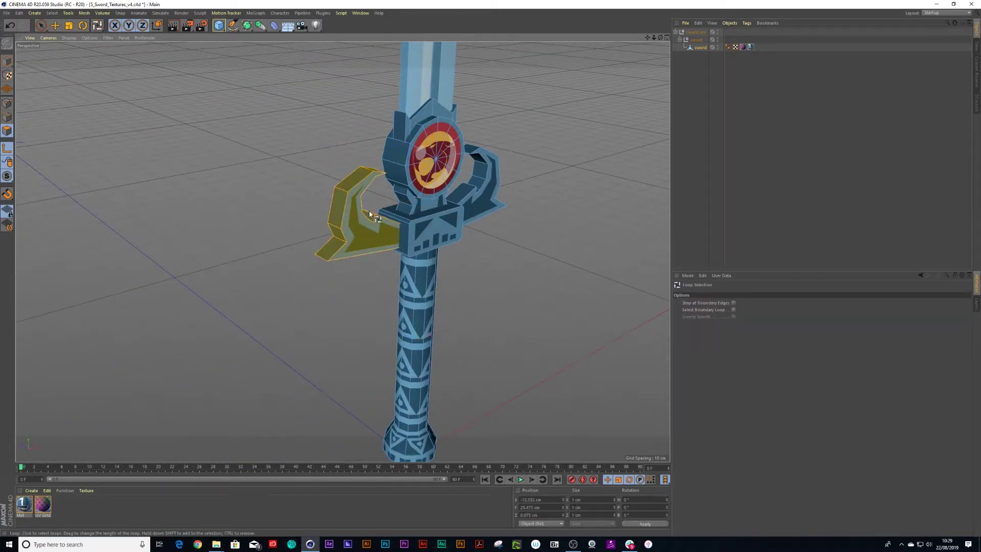
pyautogui.keyDown('alt'); pyautogui.moveTo(368, 211); pyautogui.dragTo(360, 222); pyautogui.keyUp('alt')
pyautogui.press('9')
pyautogui.click(385, 217)
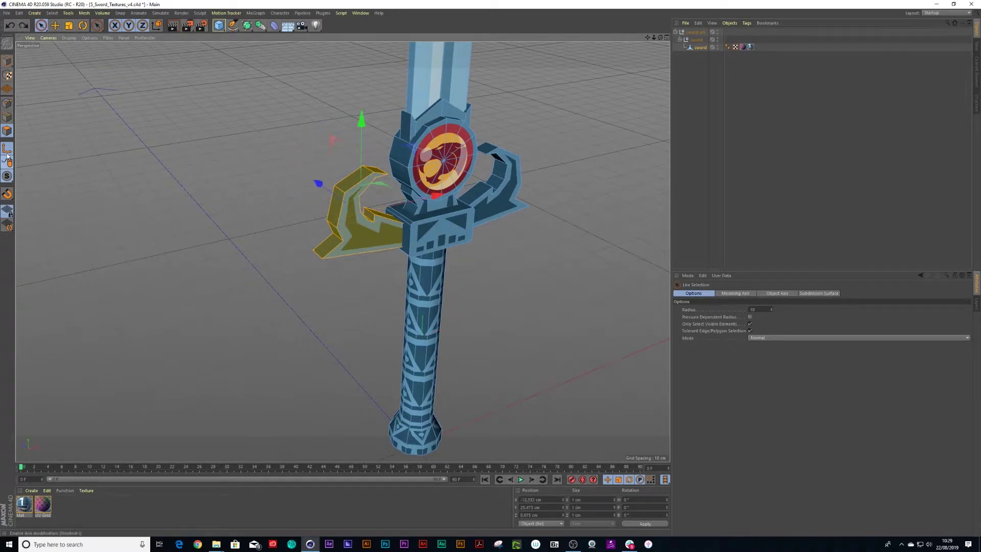
pyautogui.moveTo(428, 198); pyautogui.dragTo(331, 244)
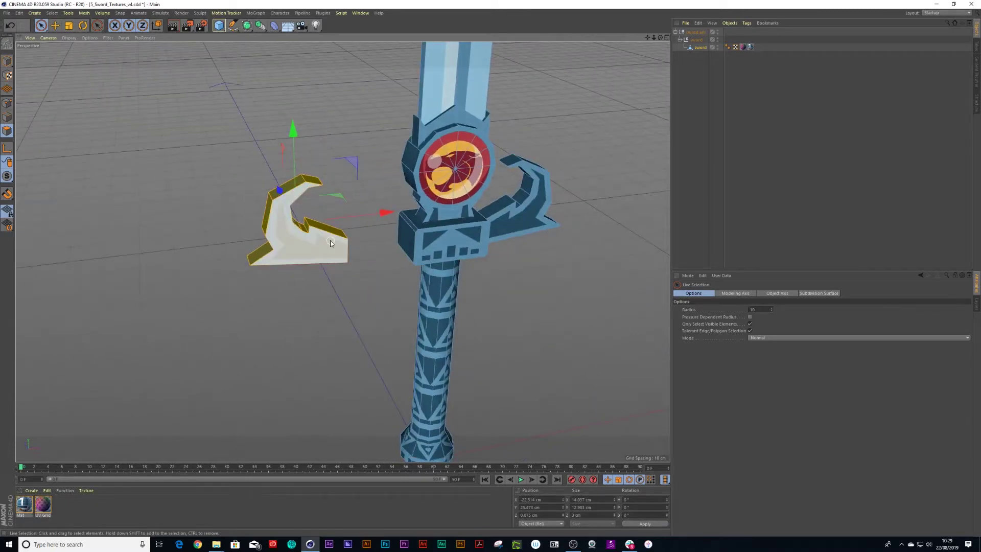
pyautogui.hotkey('ctrl', 'z')
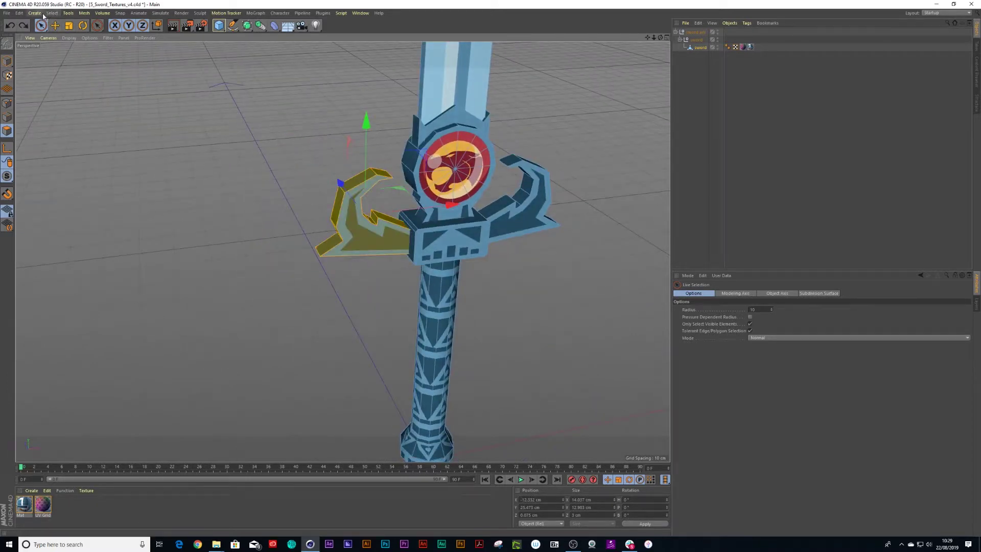
# Store the selection via Set Selection and rename the tag 'left guard'.
pyautogui.click(52, 13)
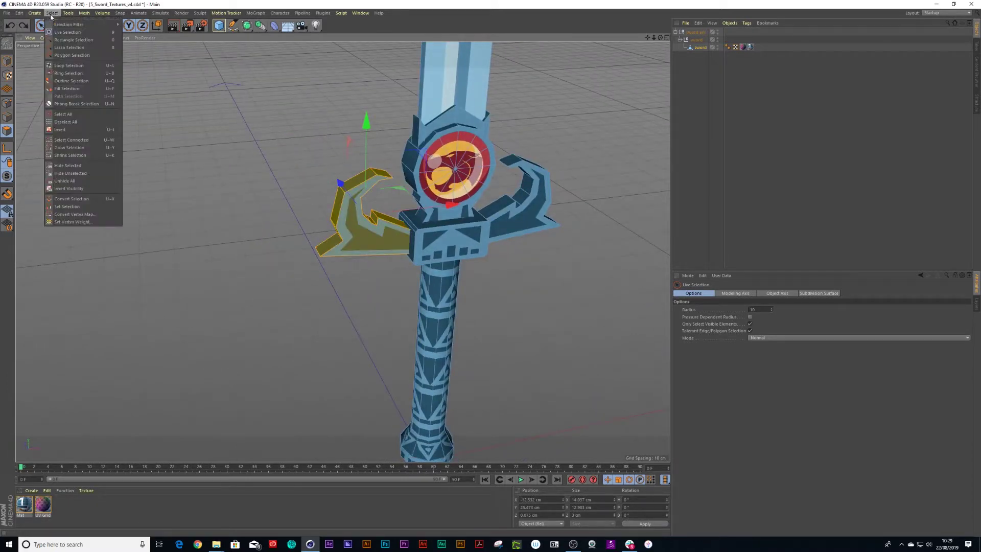
pyautogui.click(76, 206)
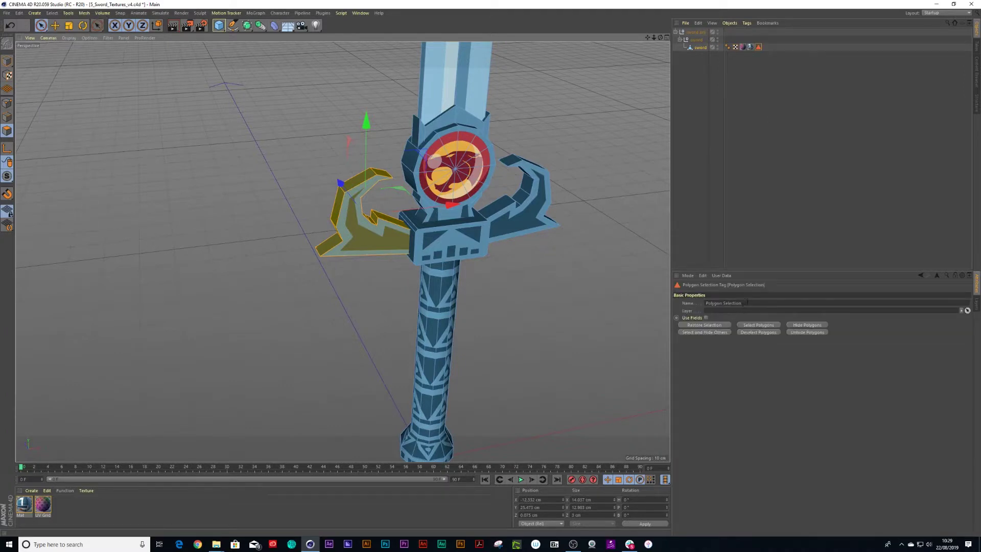
pyautogui.doubleClick(723, 303)
pyautogui.write('id')
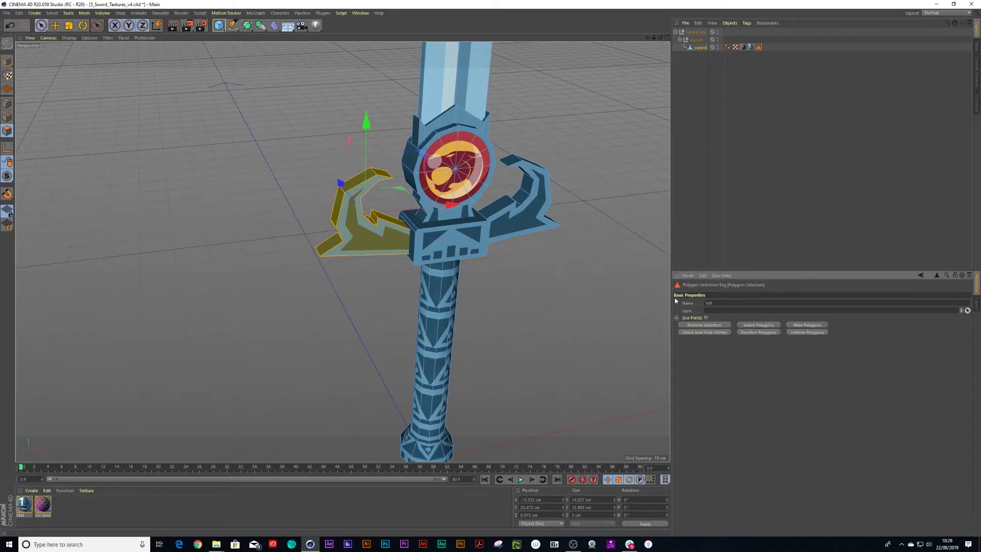
pyautogui.press('Return')
# Loop-select the other crossguard's polygons on the opposite side of the hilt.
pyautogui.click(712, 95)
pyautogui.click(701, 46)
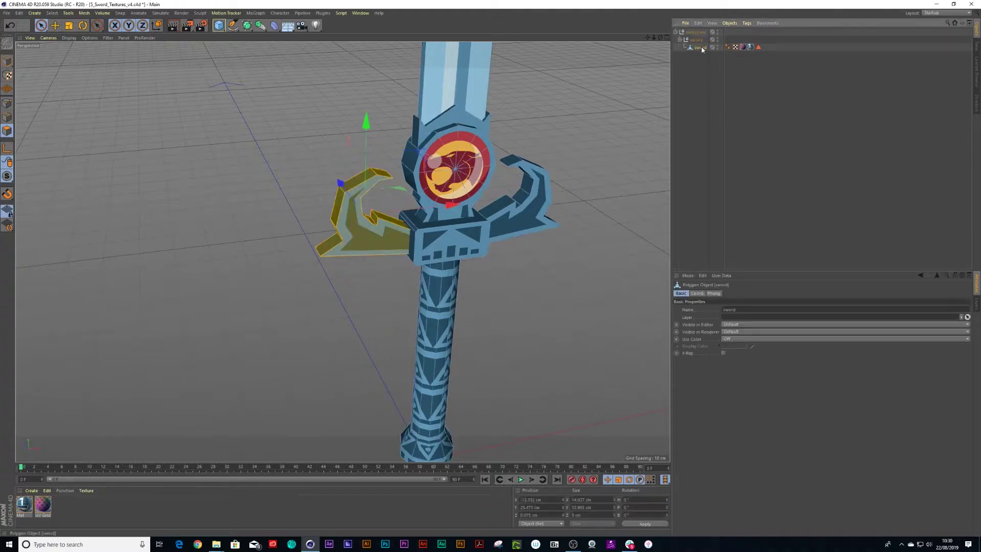
pyautogui.click(537, 215)
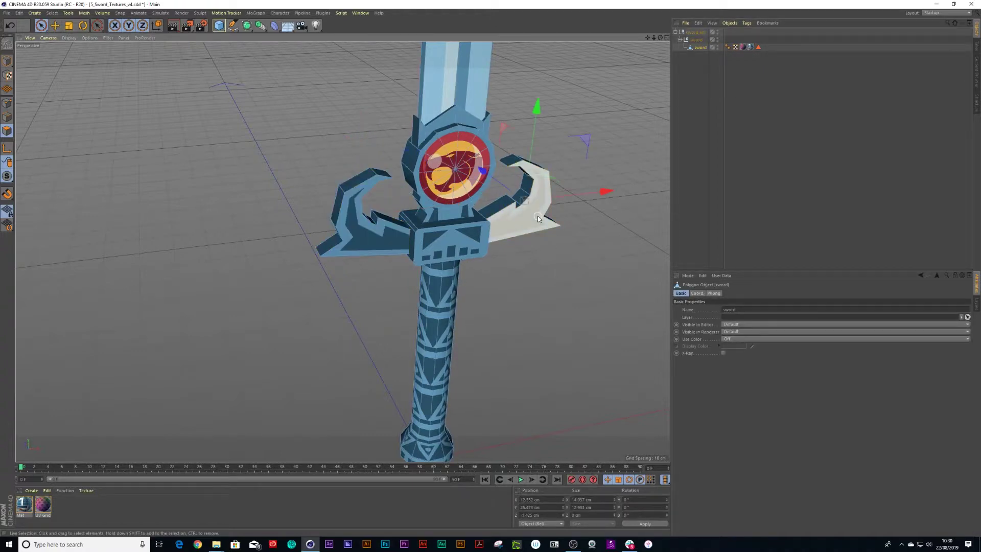
pyautogui.keyDown('alt'); pyautogui.moveTo(537, 215); pyautogui.dragTo(488, 214); pyautogui.keyUp('alt')
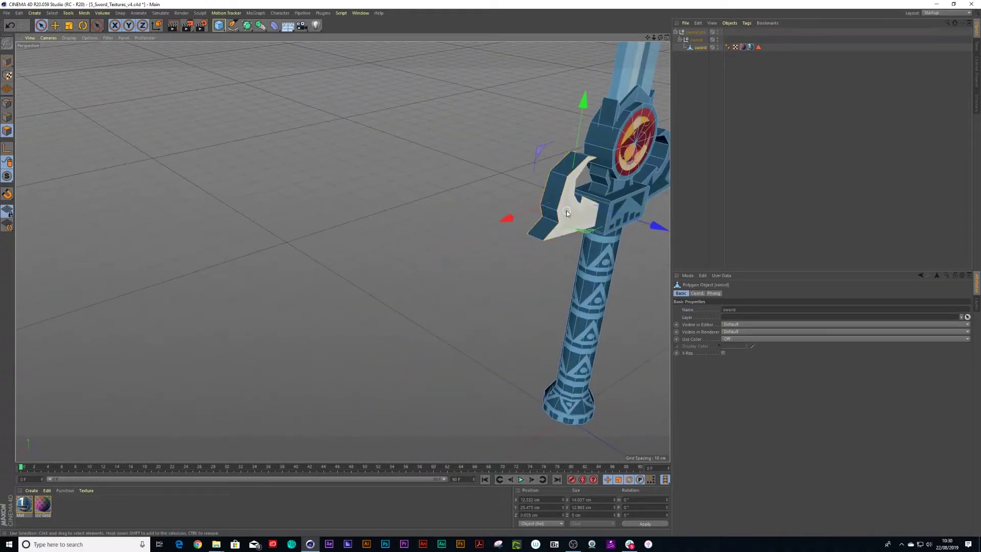
pyautogui.press('u')
pyautogui.press('l')
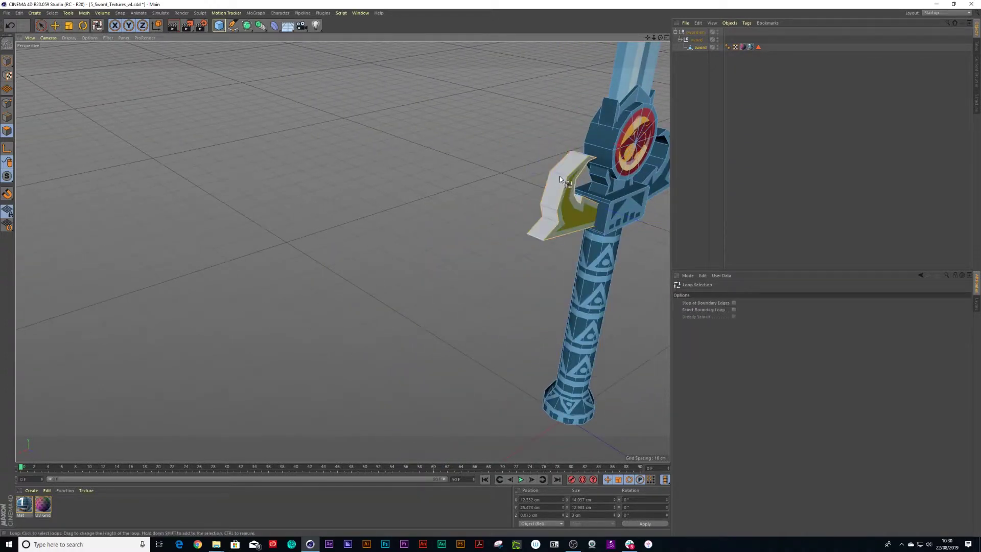
pyautogui.click(559, 176)
pyautogui.press('space')
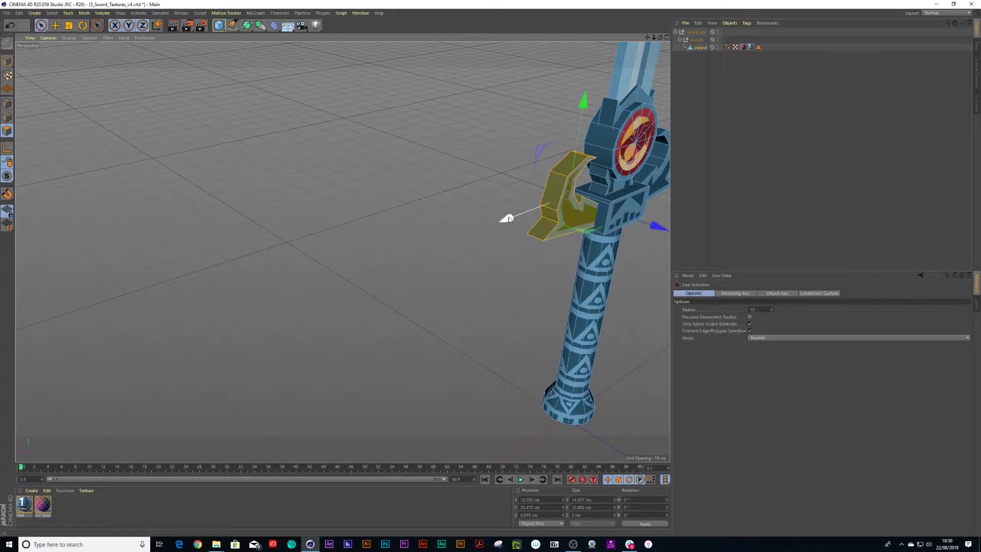
pyautogui.moveTo(507, 219); pyautogui.dragTo(464, 230)
pyautogui.scroll(4, 430, 229)
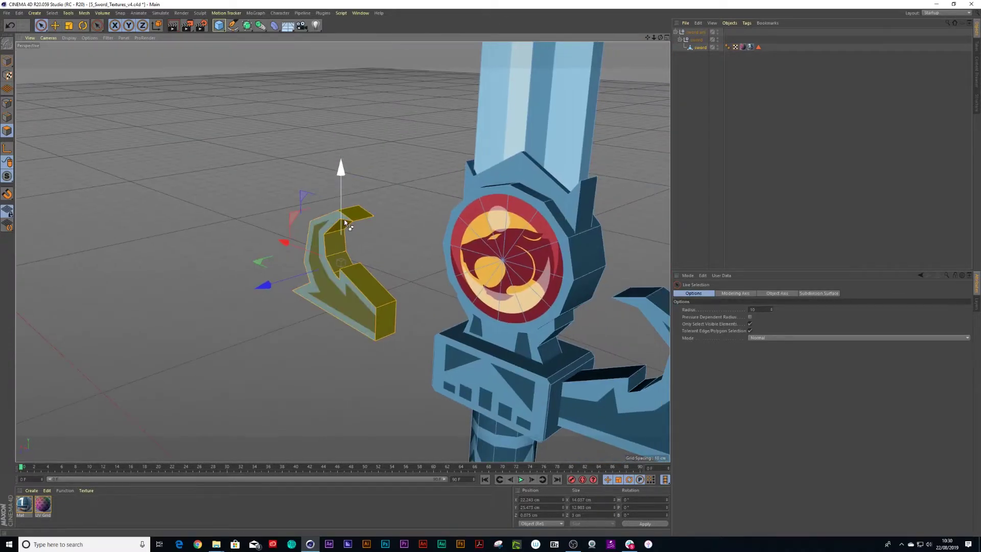
pyautogui.scroll(-3, 407, 229)
pyautogui.keyDown('alt'); pyautogui.moveTo(406, 230); pyautogui.dragTo(490, 253); pyautogui.keyUp('alt')
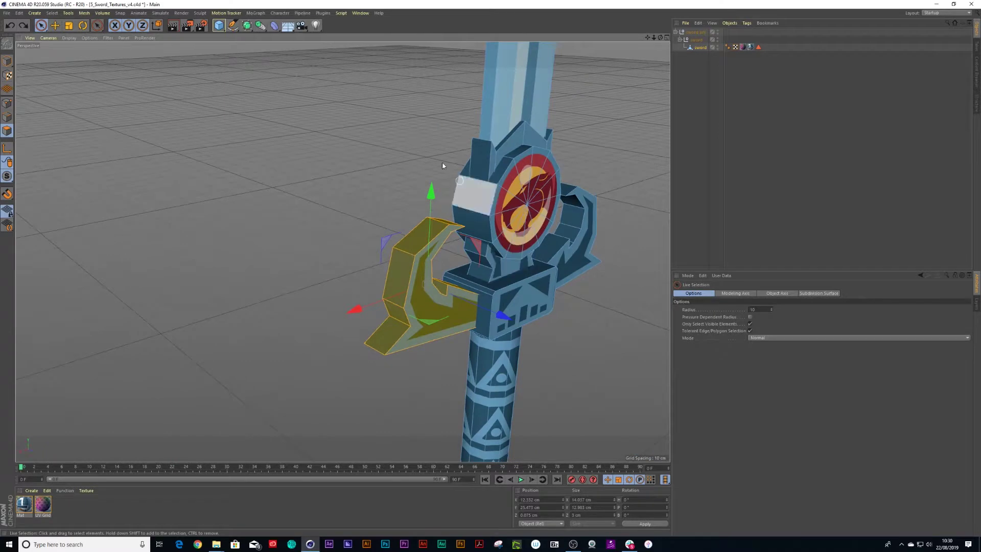
# Store the selection as a tag named 'right guard' and check both guard tags.
pyautogui.click(52, 13)
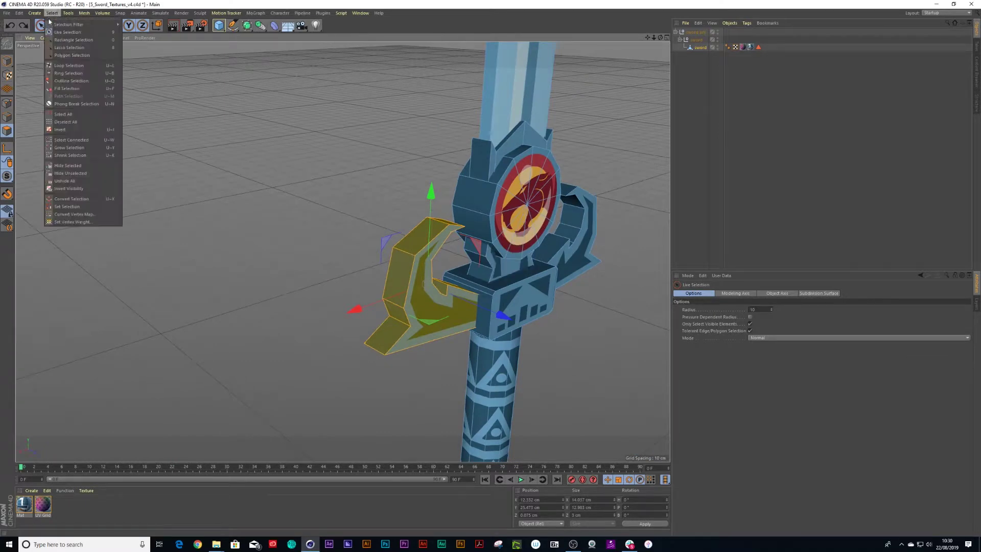
pyautogui.click(64, 206)
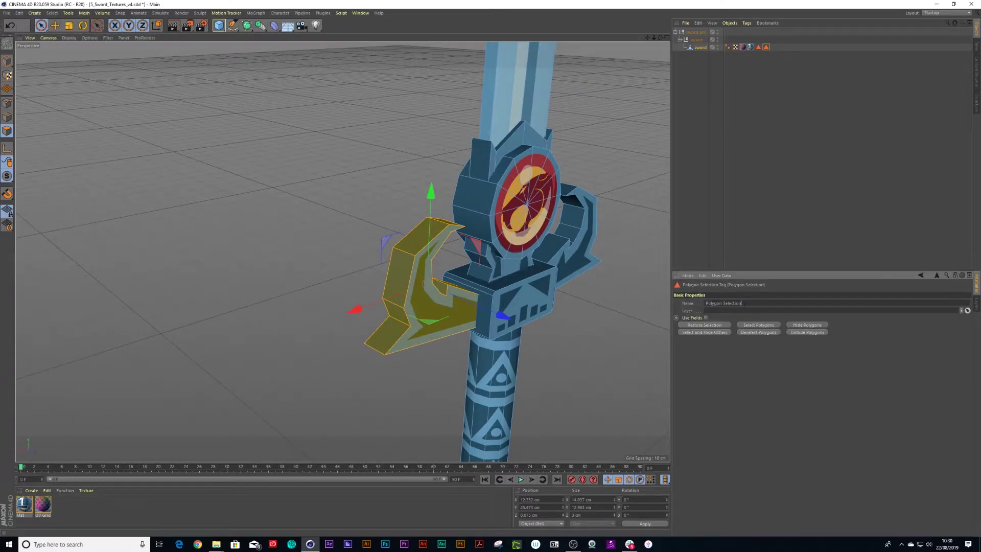
pyautogui.moveTo(742, 302); pyautogui.dragTo(695, 304)
pyautogui.write('H')
pyautogui.click(759, 47)
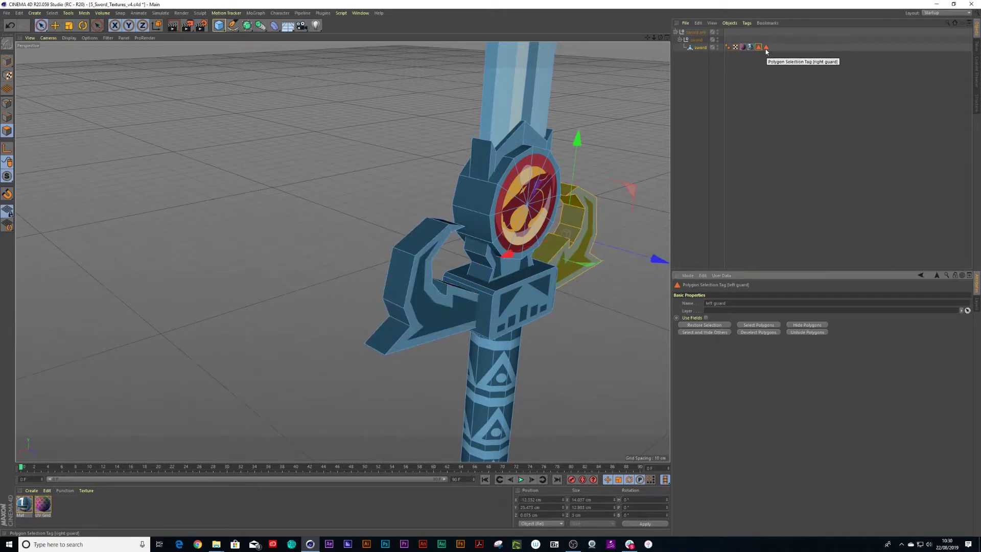
pyautogui.click(765, 47)
pyautogui.click(703, 79)
pyautogui.click(700, 46)
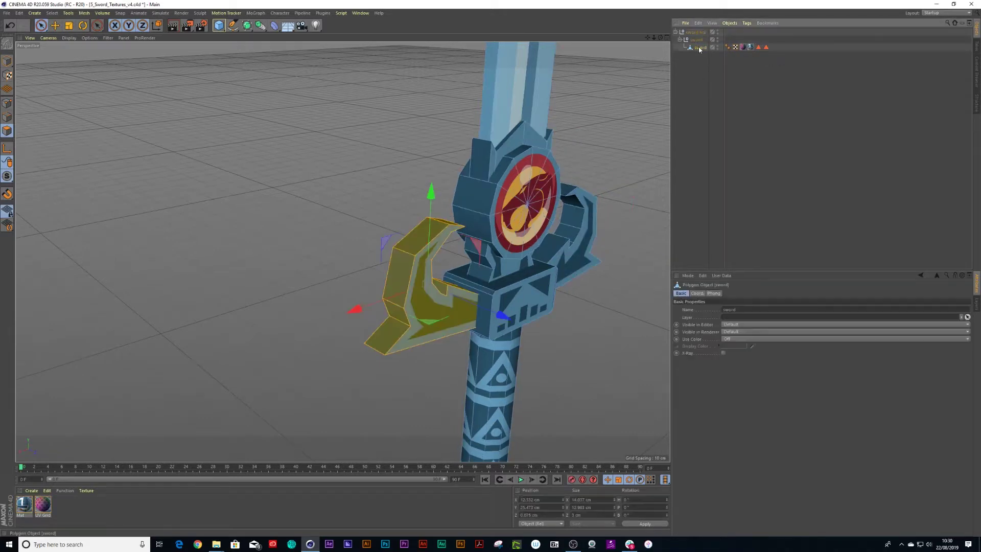
pyautogui.scroll(-4, 515, 162)
pyautogui.press('s')
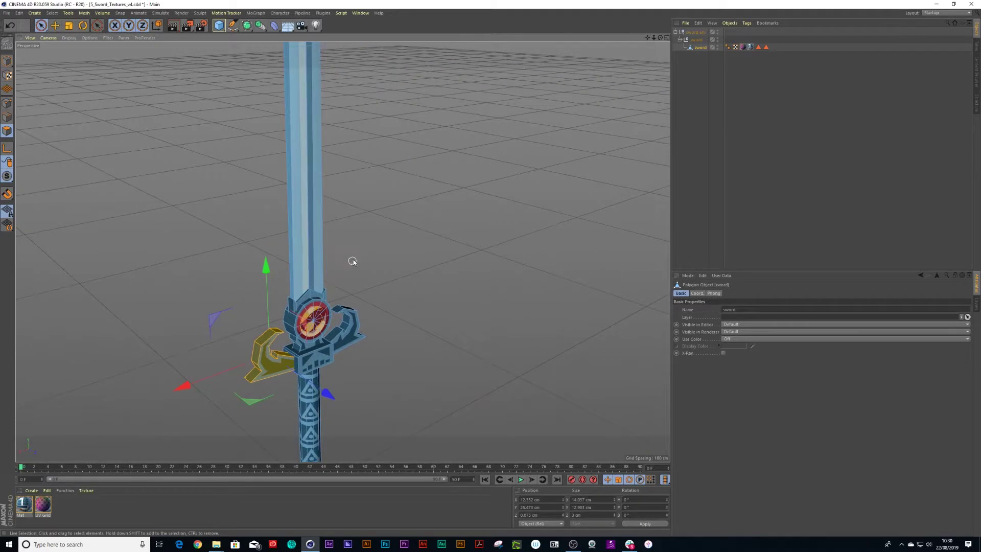
pyautogui.scroll(3, 307, 265)
# Select the blade polygons and store them in a selection tag named 'blade'.
pyautogui.doubleClick(312, 261)
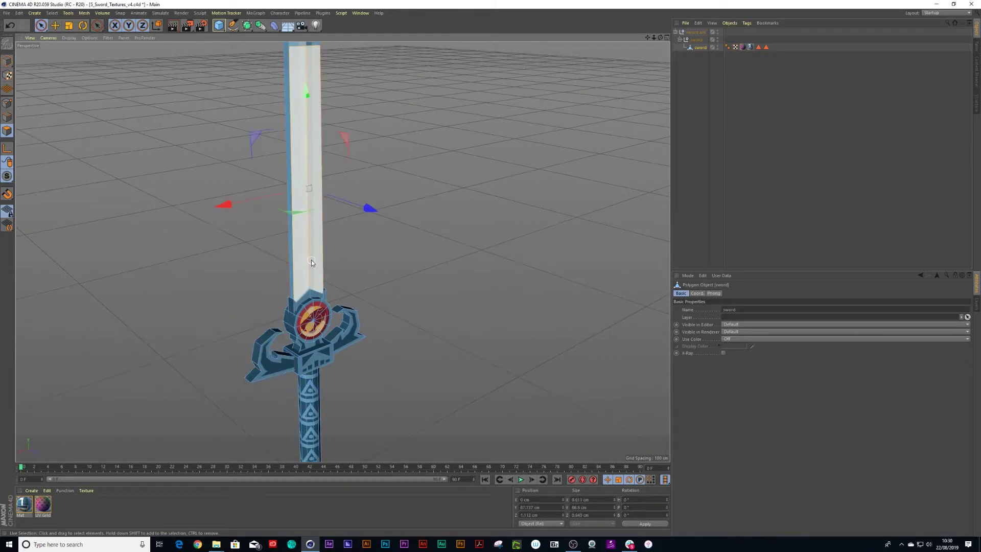
pyautogui.moveTo(312, 260)
pyautogui.keyDown('alt'); pyautogui.mouseDown()
pyautogui.moveTo(510, 241)
pyautogui.moveTo(399, 156)
pyautogui.mouseUp(); pyautogui.keyUp('alt')
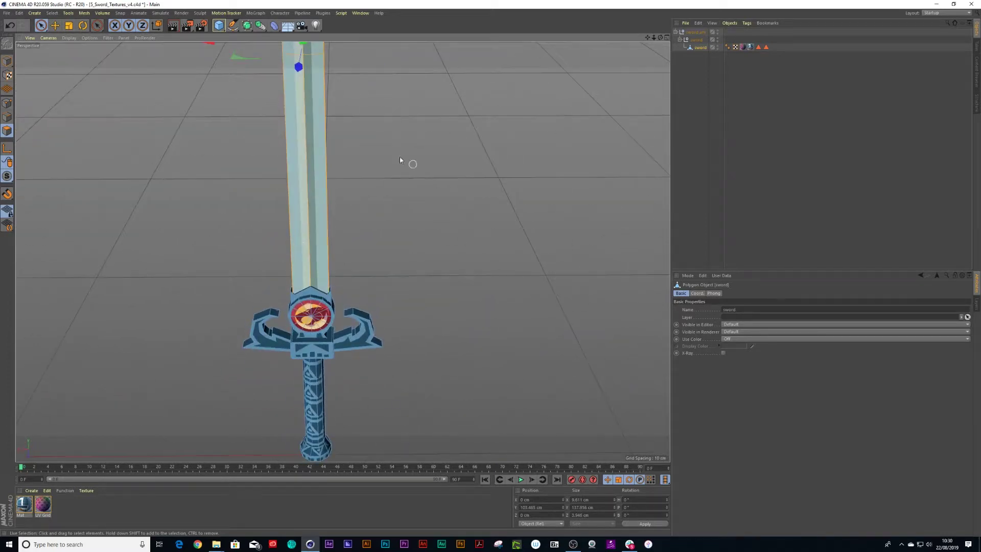
pyautogui.click(53, 12)
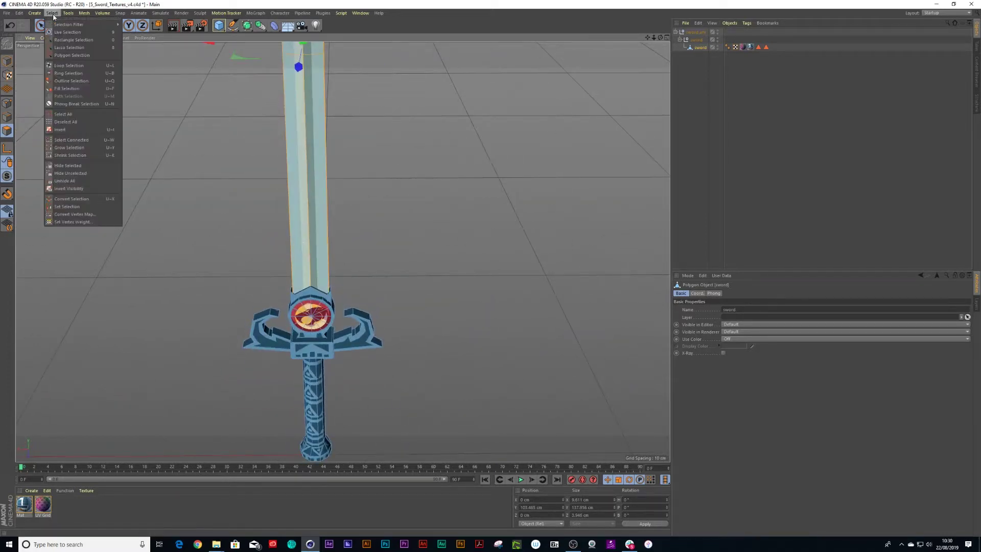
pyautogui.click(67, 206)
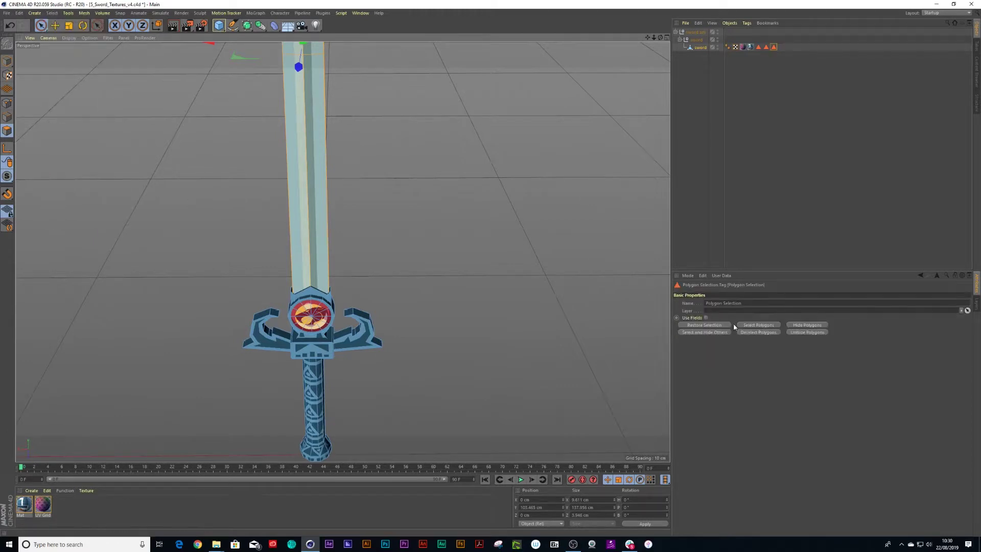
pyautogui.doubleClick(722, 303)
pyautogui.write('blade')
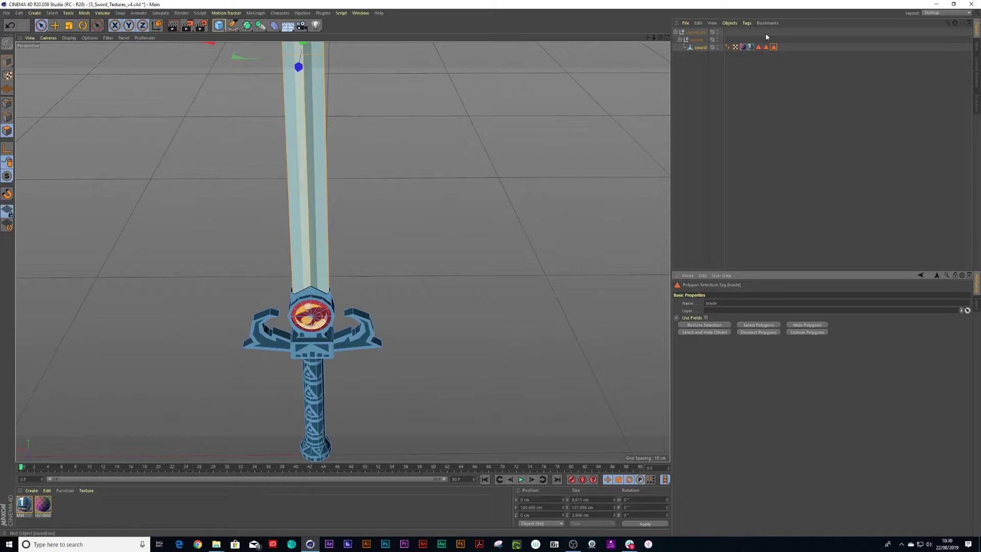
pyautogui.click(426, 266)
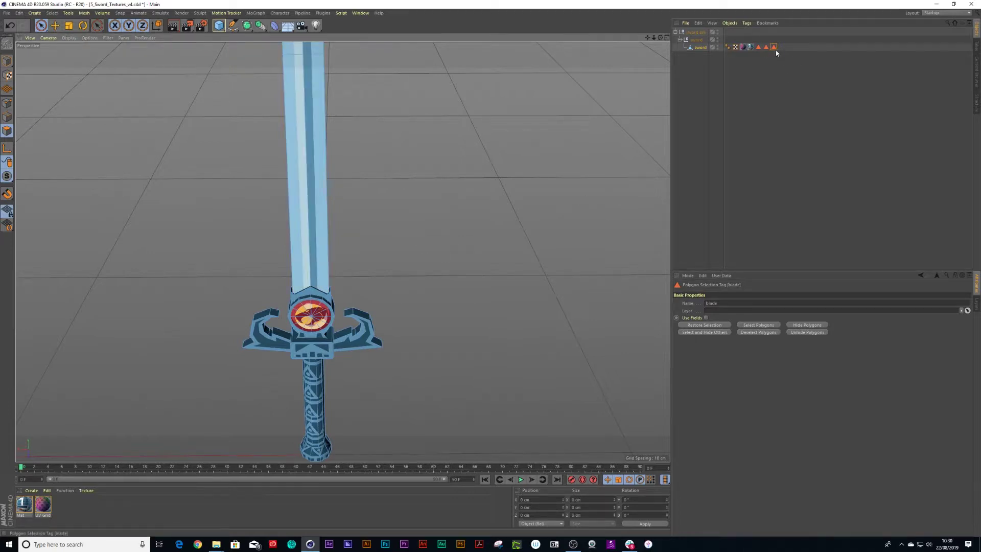
pyautogui.press('Delete')
pyautogui.scroll(-3, 424, 248)
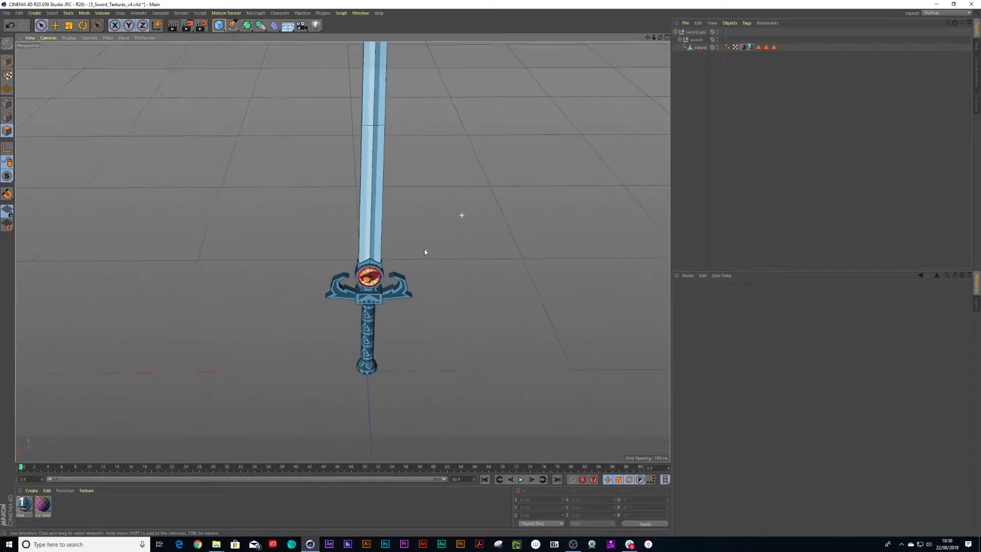
pyautogui.keyDown('alt'); pyautogui.moveTo(423, 248); pyautogui.dragTo(419, 297); pyautogui.keyUp('alt')
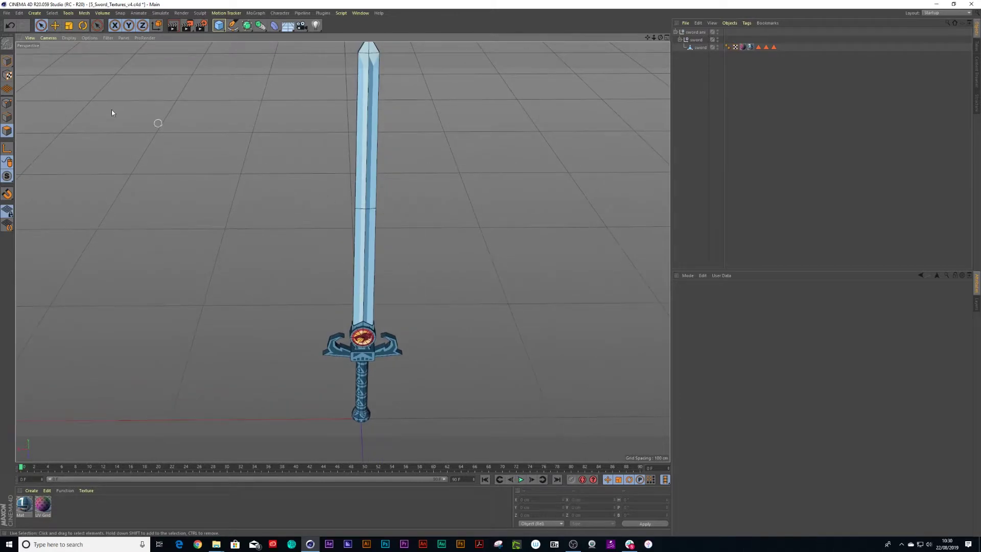
# Save the scene as a new version, 5_Sword_Textures_v5.
pyautogui.click(17, 13)
pyautogui.click(23, 80)
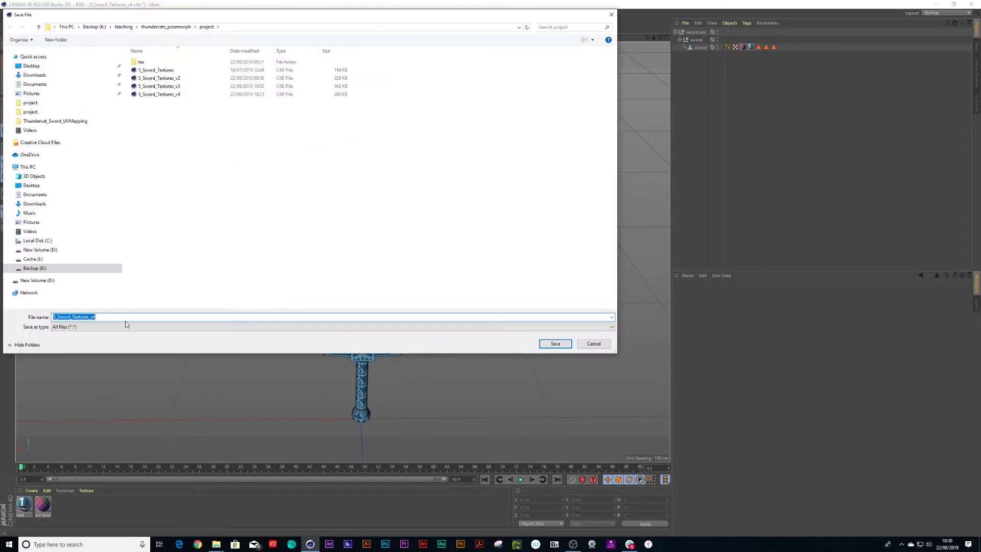
pyautogui.click(117, 316)
pyautogui.press('BackSpace')
pyautogui.write('5')
pyautogui.press('Return')
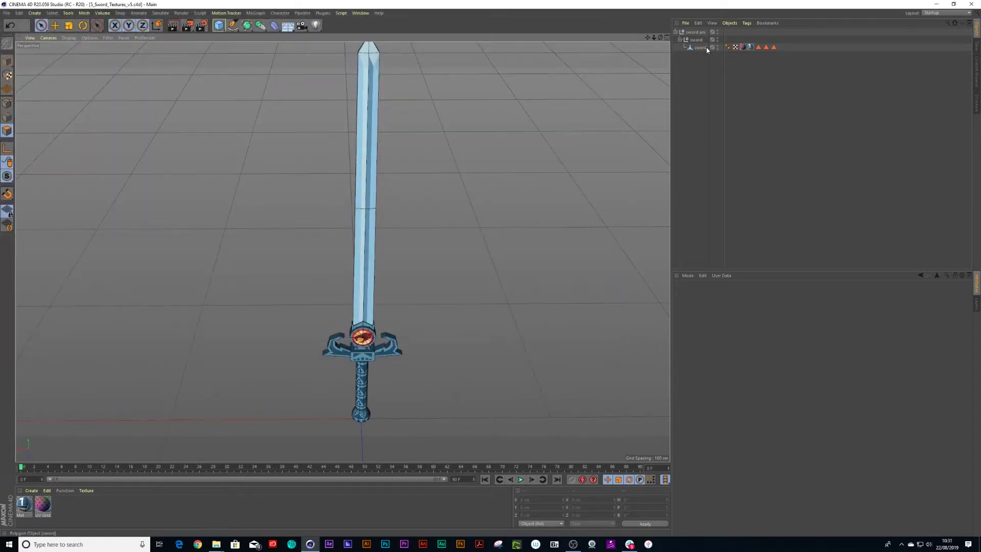
pyautogui.click(702, 47)
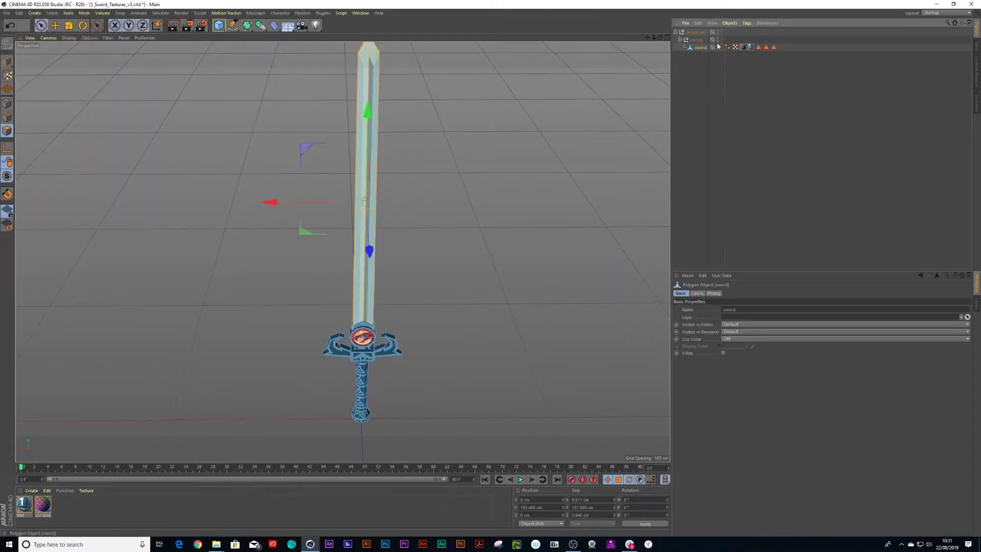
# Add a Pose Morph tag to the sword with position, points and UV mixing enabled.
pyautogui.click(747, 24)
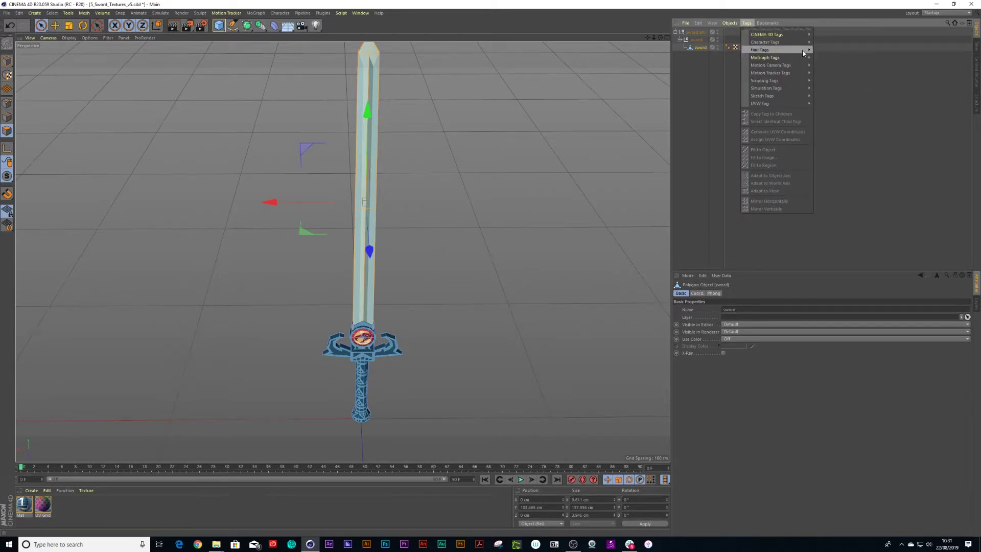
pyautogui.moveTo(765, 42)
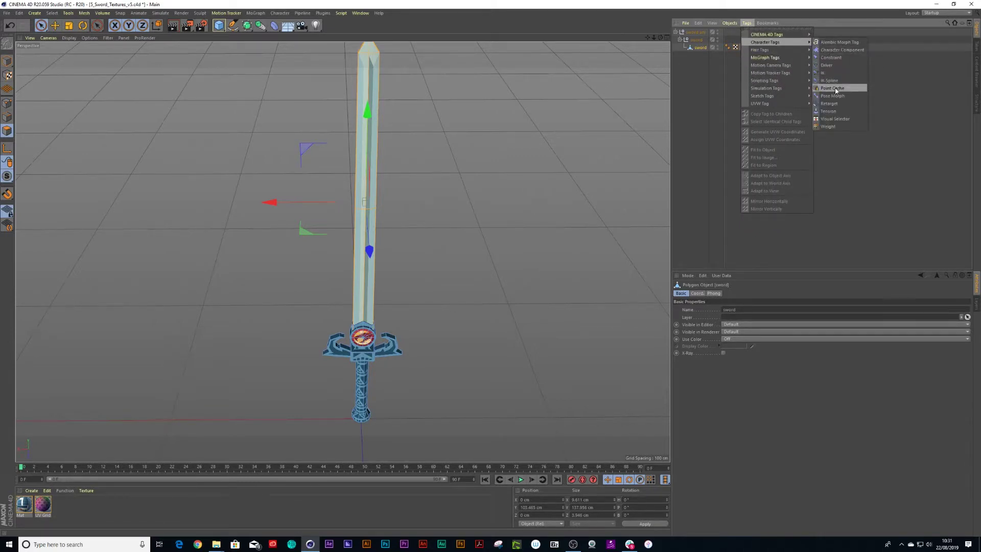
pyautogui.click(831, 97)
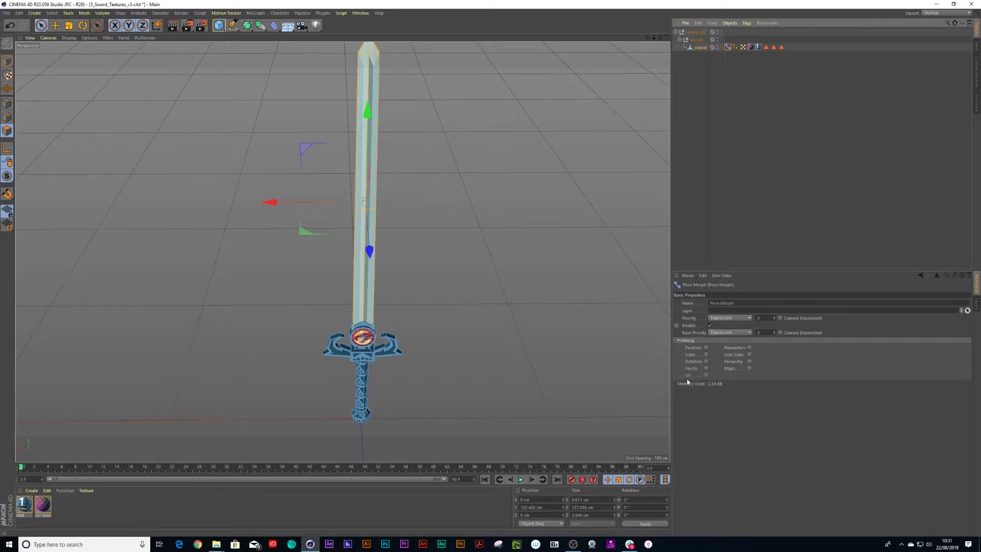
pyautogui.click(706, 347)
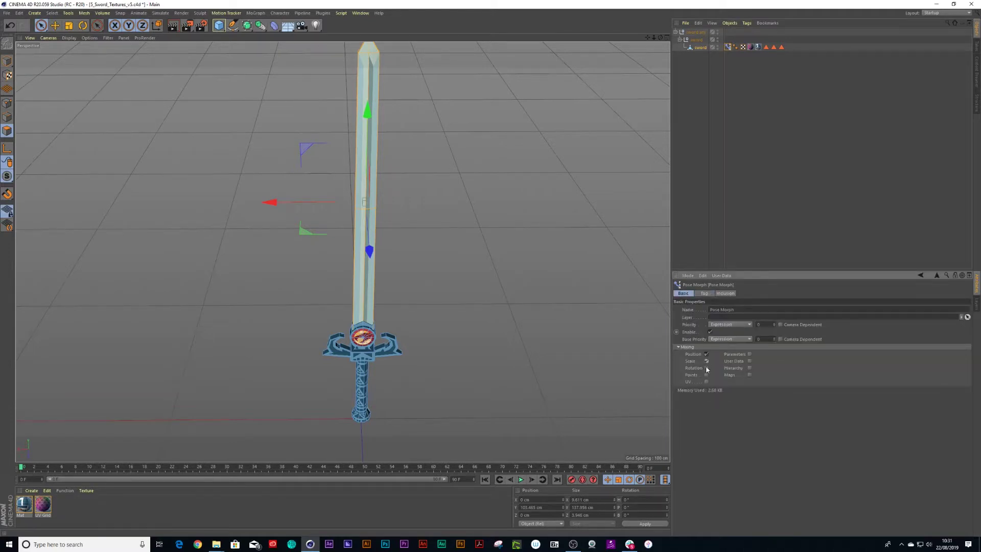
pyautogui.click(707, 374)
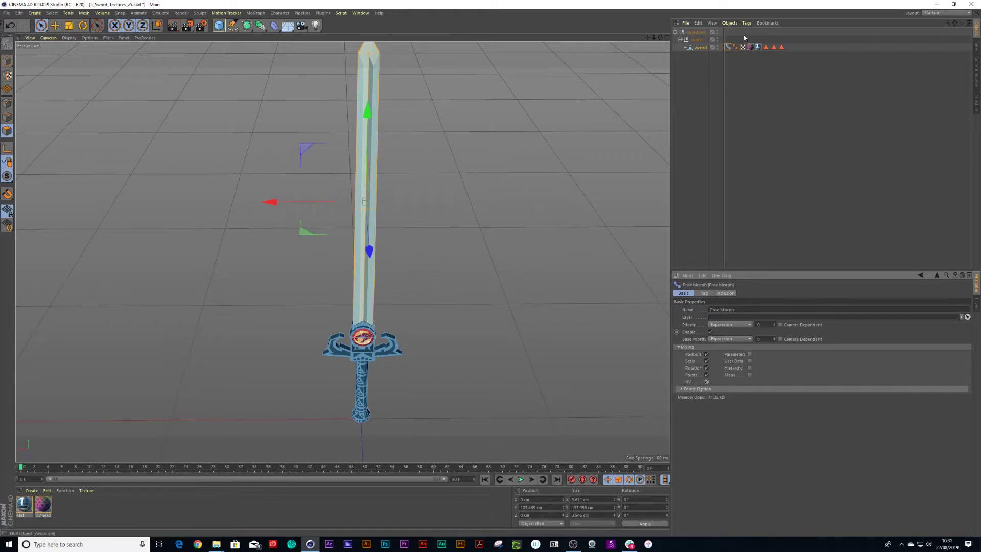
# Rename the Pose Morph tag's first pose to 'guard grow'.
pyautogui.click(703, 294)
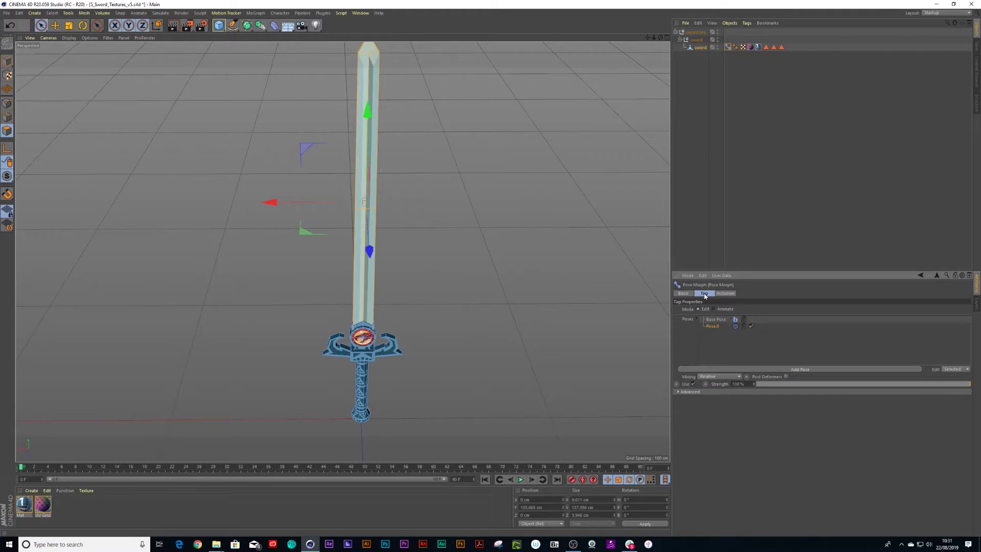
pyautogui.click(754, 93)
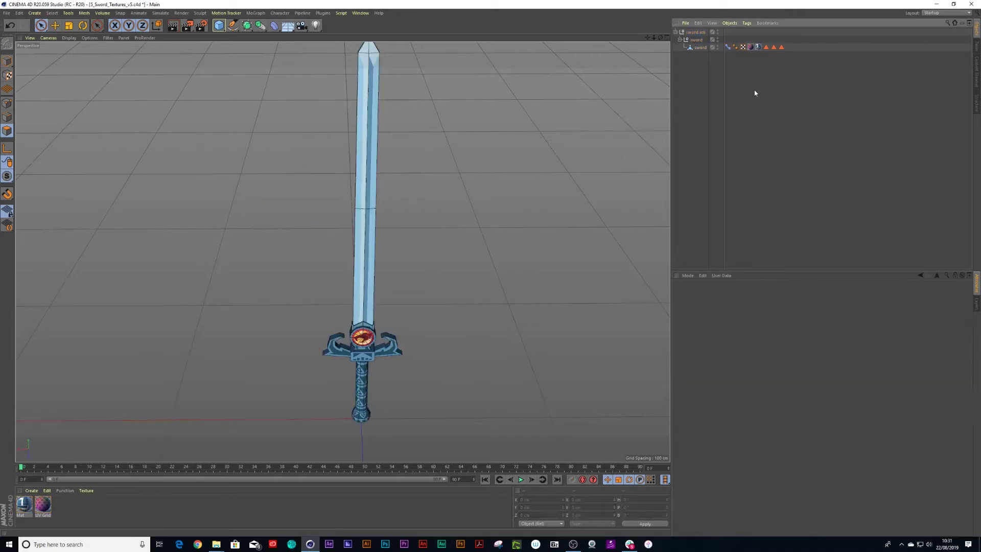
pyautogui.click(728, 47)
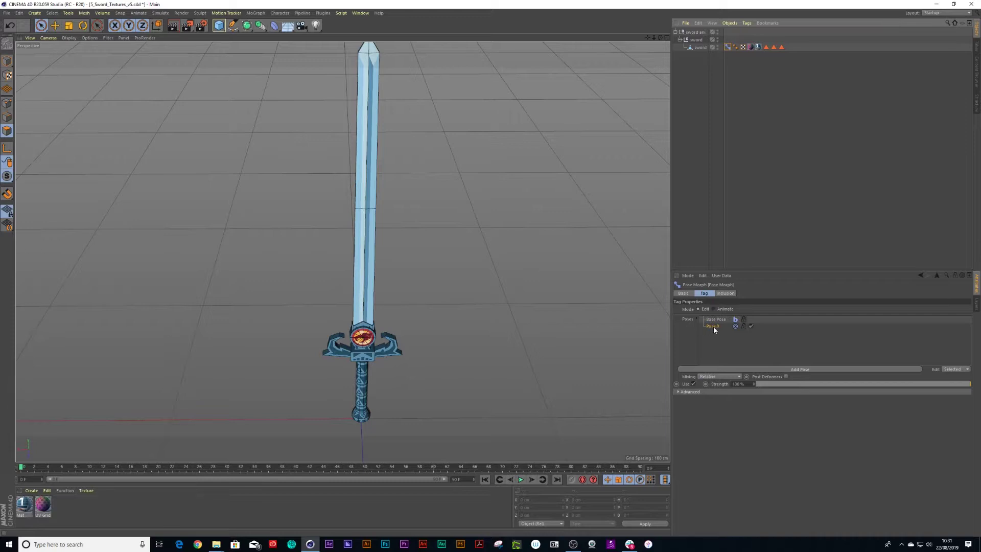
pyautogui.doubleClick(713, 326)
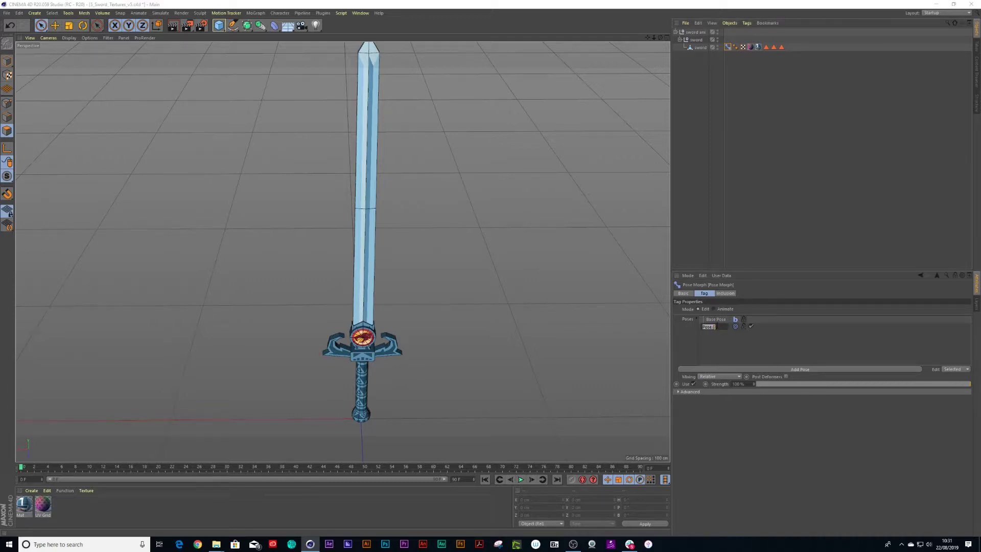
pyautogui.write('guard gro')
pyautogui.write('w')
pyautogui.press('Return')
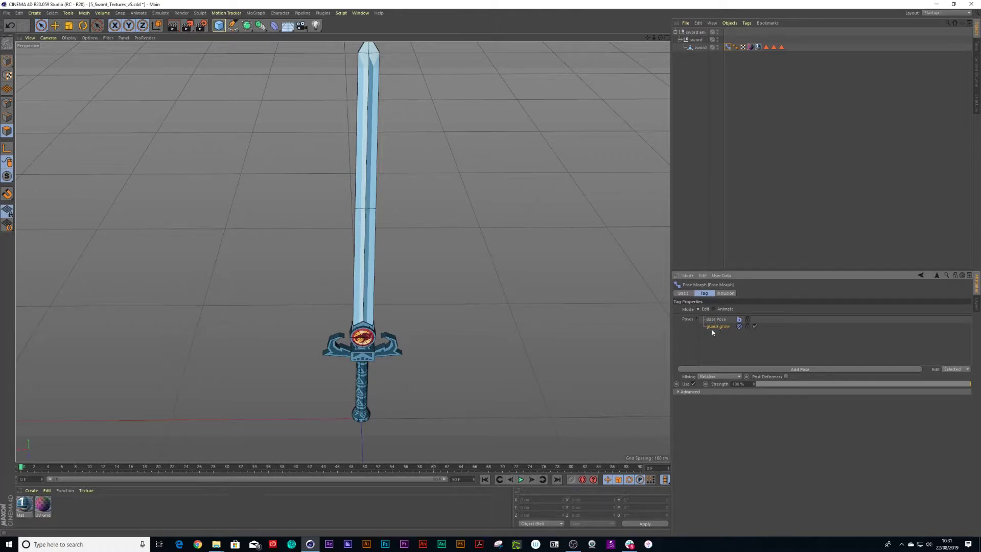
# Add a second pose named 'blade grow' and restore the four-view layout.
pyautogui.click(768, 369)
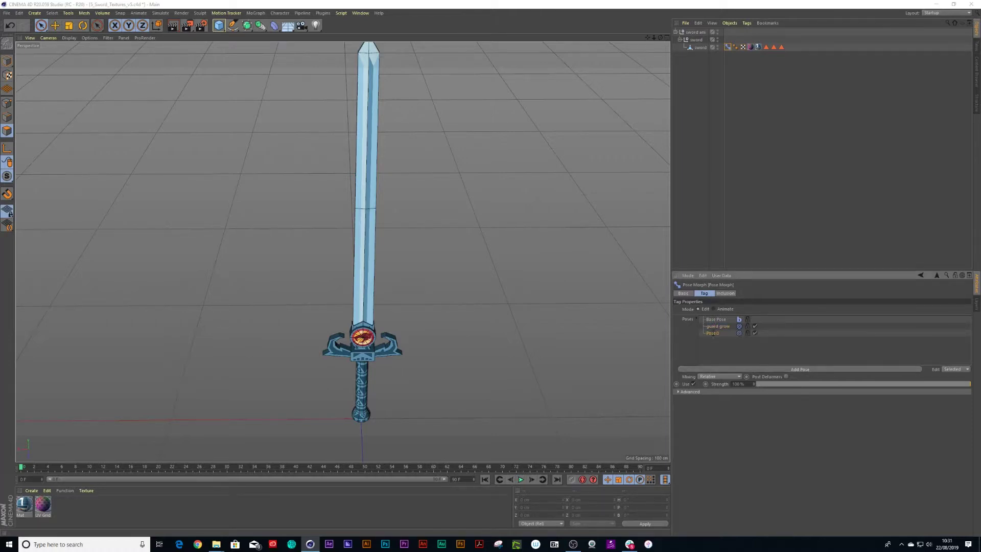
pyautogui.doubleClick(710, 334)
pyautogui.write('blade gro')
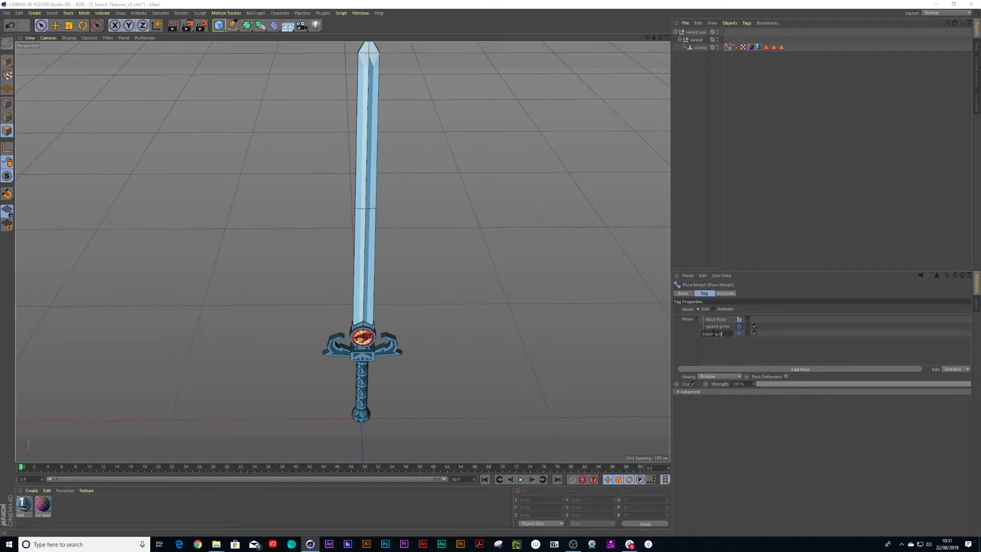
pyautogui.write('w')
pyautogui.press('Return')
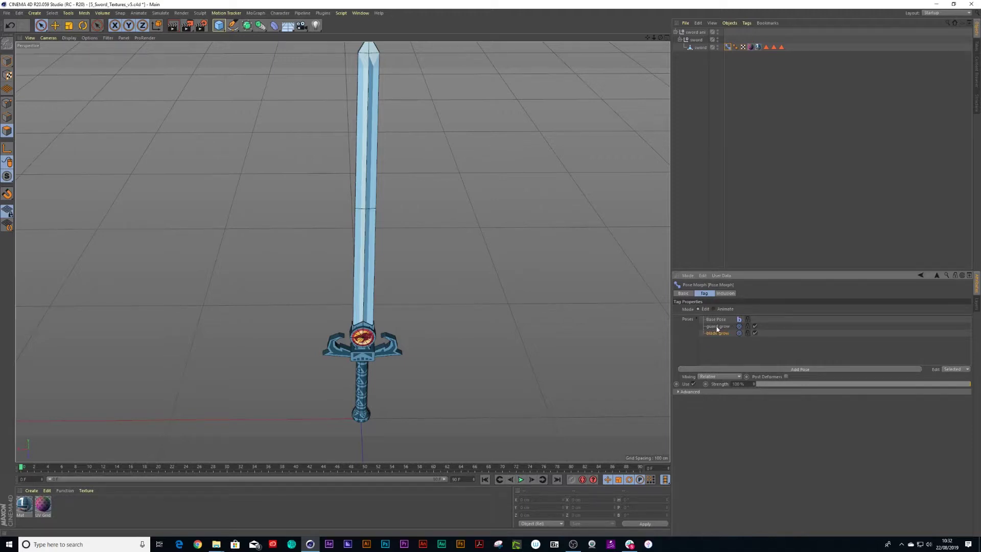
pyautogui.click(665, 37)
# Recall the left guard selection and move its axis in toward the hilt.
pyautogui.keyDown('alt'); pyautogui.moveTo(494, 298); pyautogui.dragTo(498, 362, button='middle'); pyautogui.keyUp('alt')
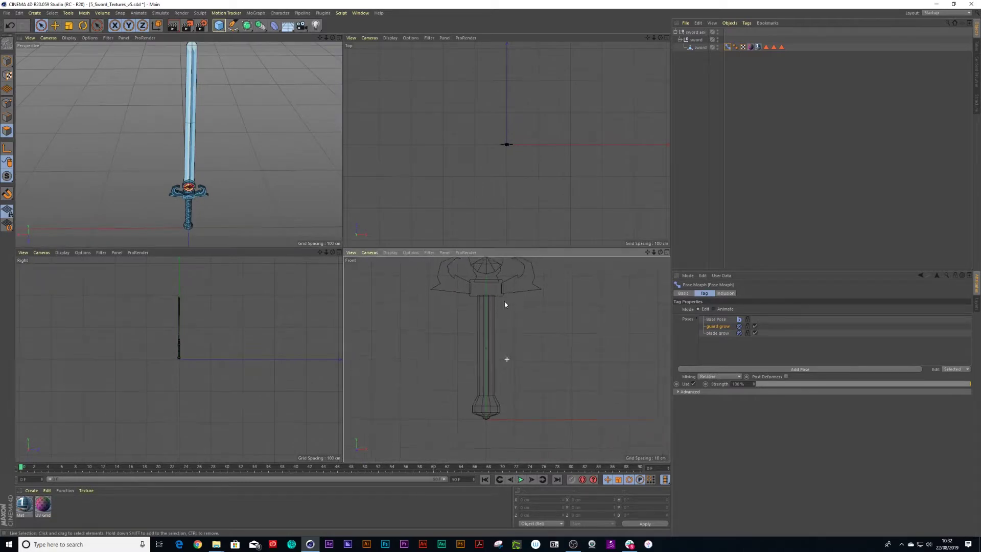
pyautogui.click(767, 47)
pyautogui.doubleClick(767, 51)
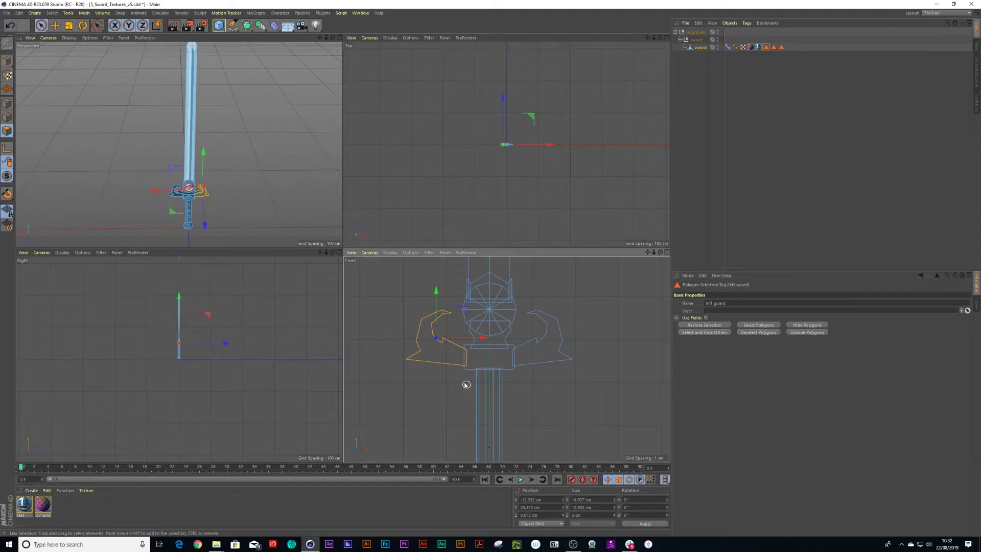
pyautogui.scroll(3, 465, 361)
pyautogui.click(8, 150)
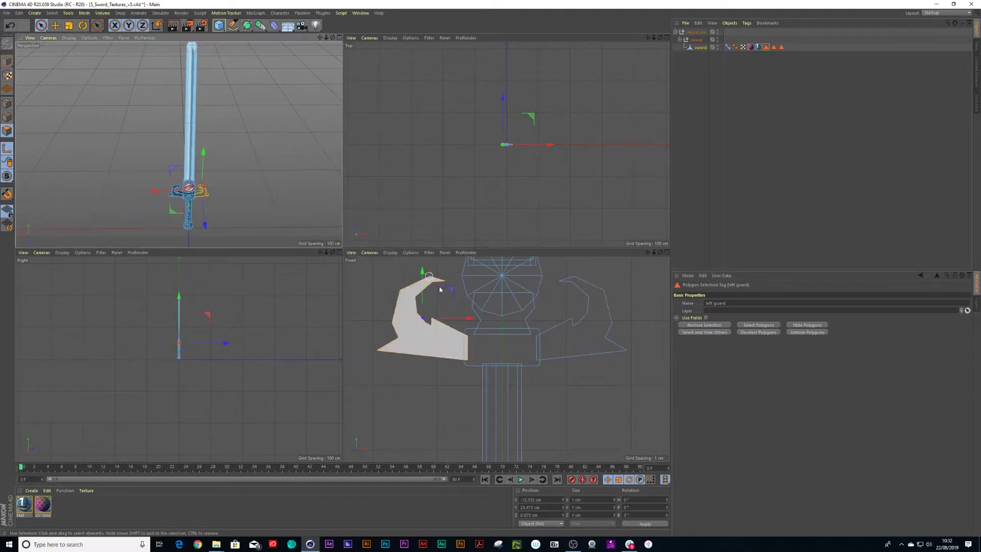
pyautogui.moveTo(454, 293); pyautogui.dragTo(497, 323)
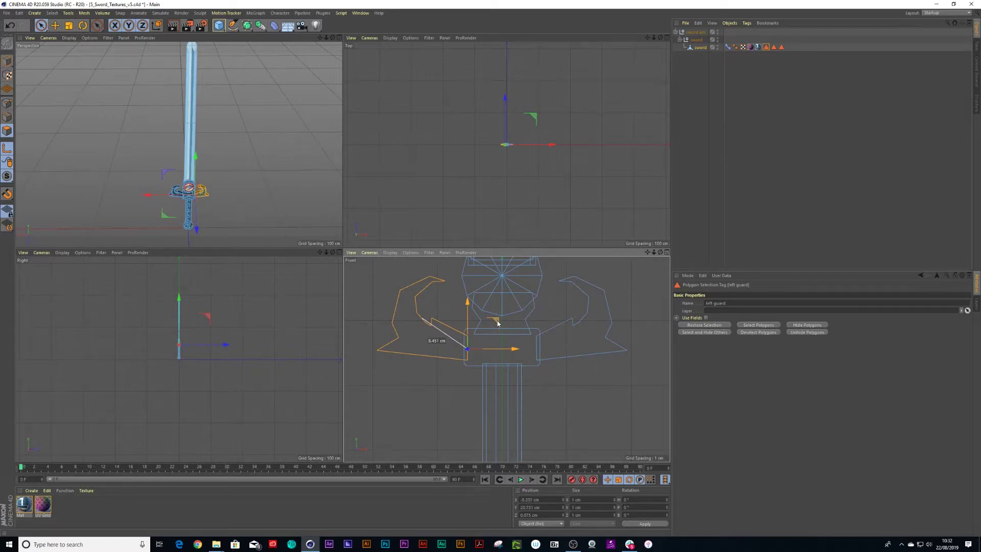
pyautogui.click(497, 323)
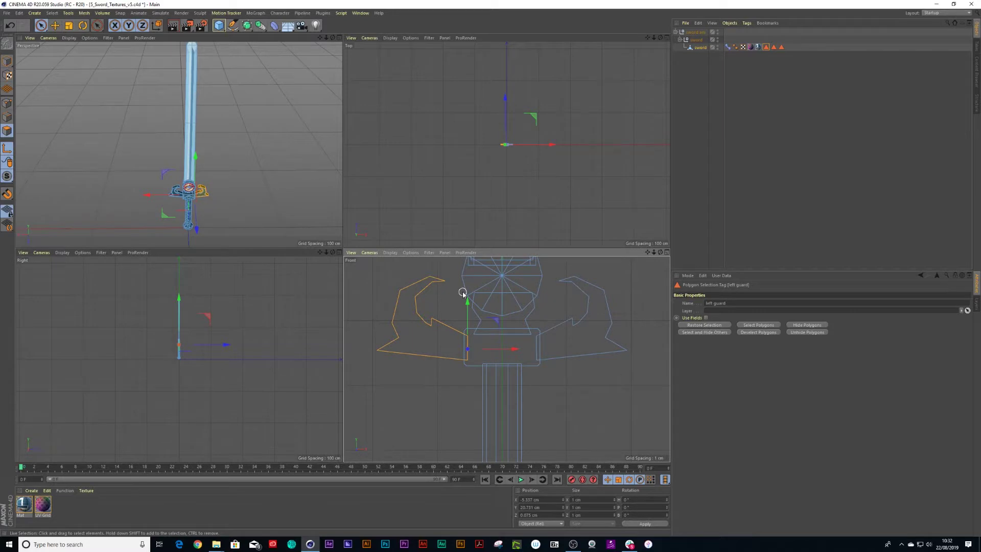
# Rotate the left guard upward about its pivot and scale it to 90%.
pyautogui.press('r')
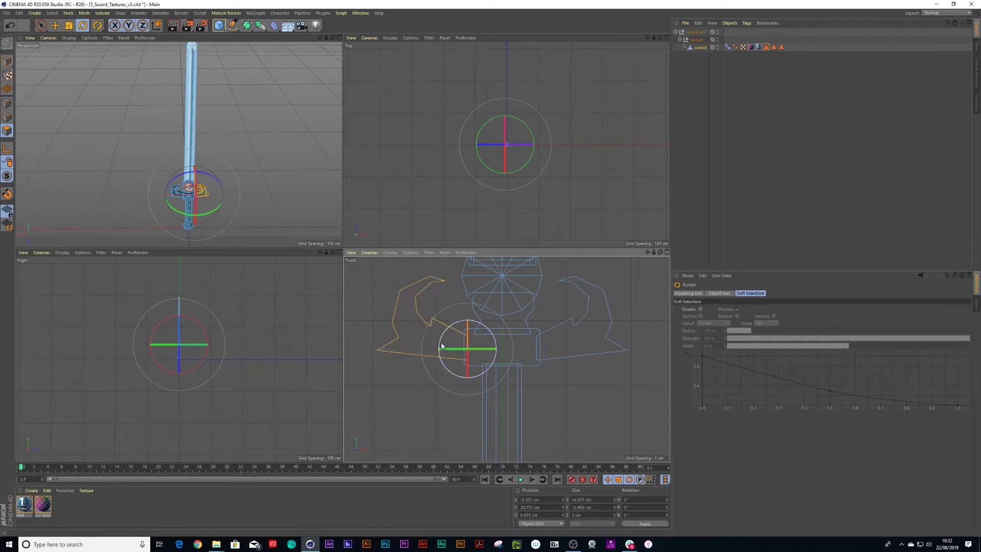
pyautogui.moveTo(442, 343); pyautogui.dragTo(440, 355)
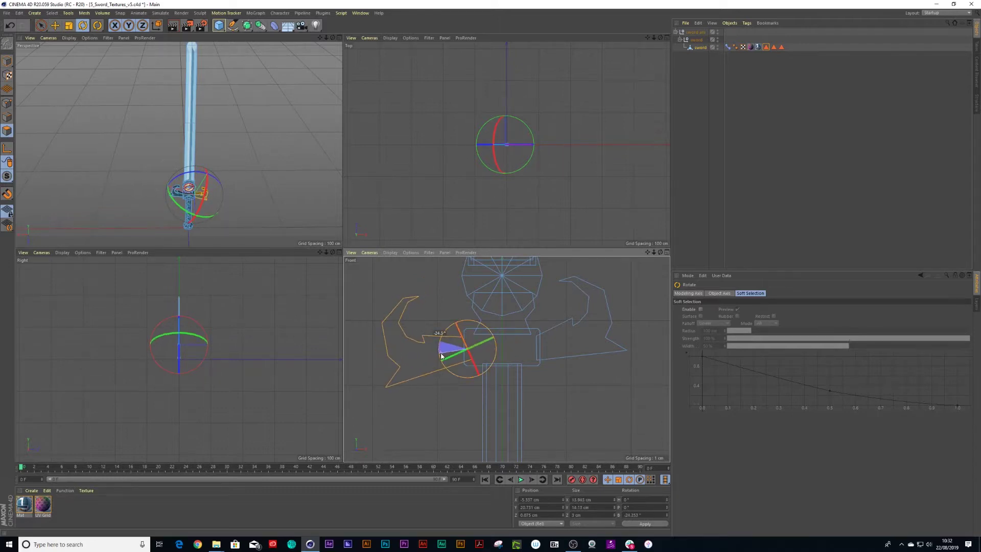
pyautogui.moveTo(441, 353); pyautogui.dragTo(441, 354)
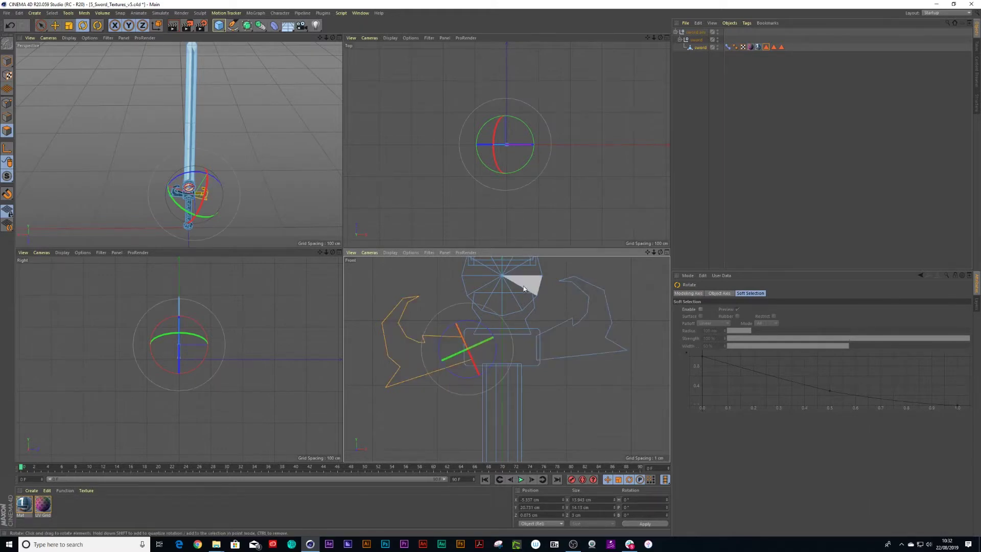
pyautogui.press('t')
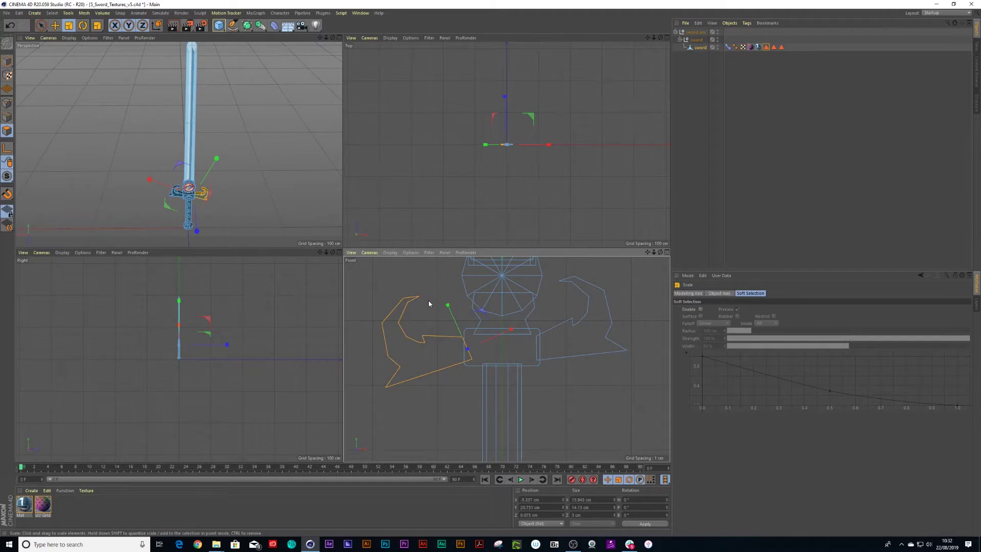
pyautogui.moveTo(419, 302); pyautogui.dragTo(293, 265)
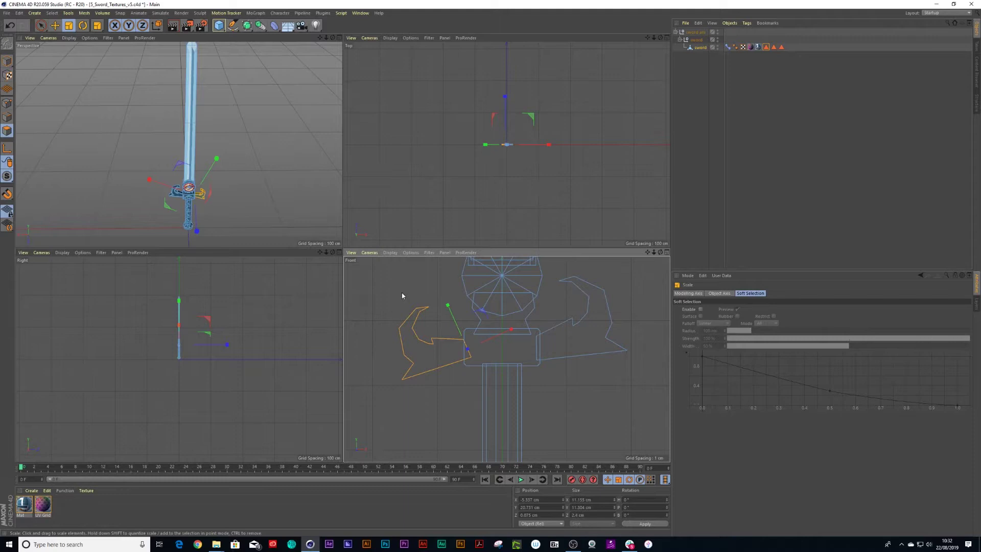
# Shift the left guard outward to the left, then recall the right guard selection.
pyautogui.press('9')
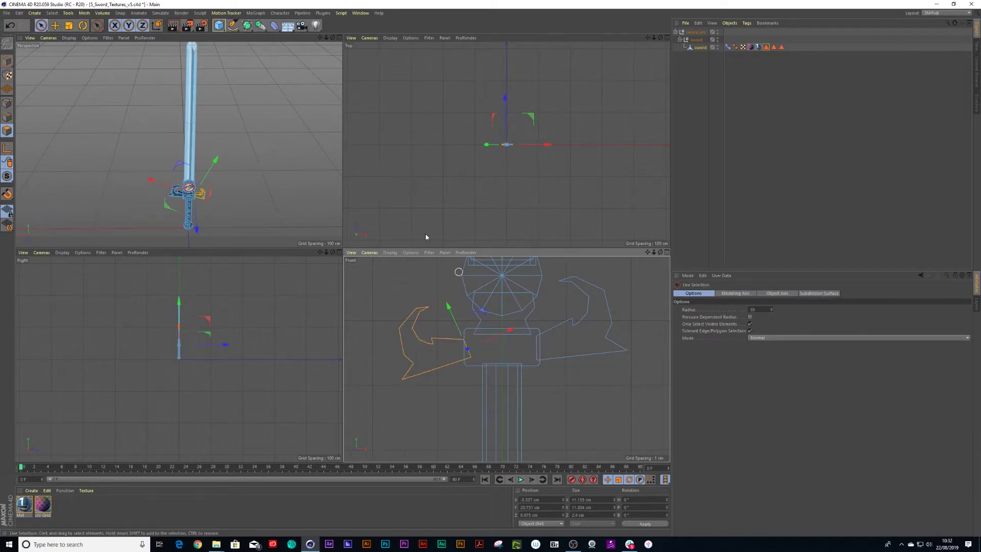
pyautogui.click(765, 47)
pyautogui.doubleClick(765, 48)
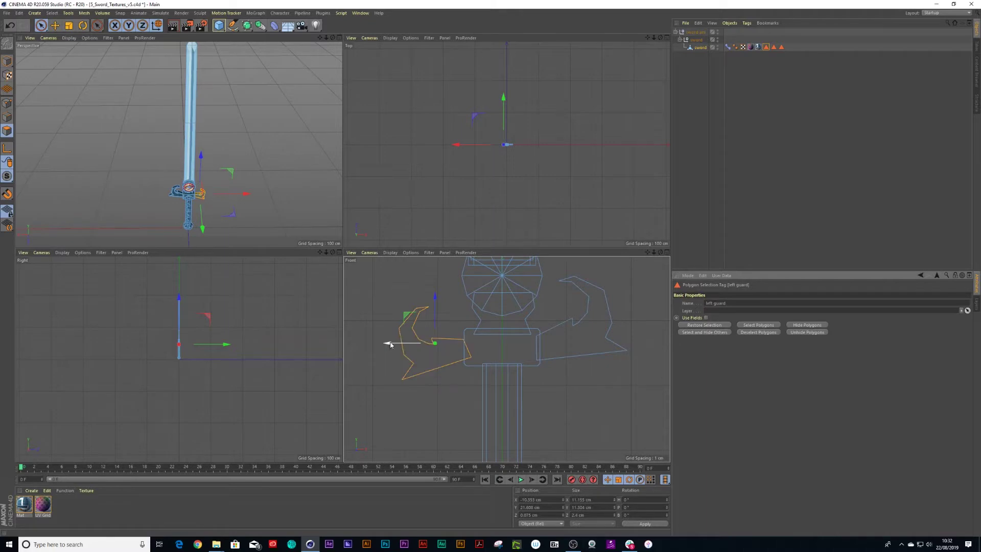
pyautogui.moveTo(390, 344); pyautogui.dragTo(399, 346)
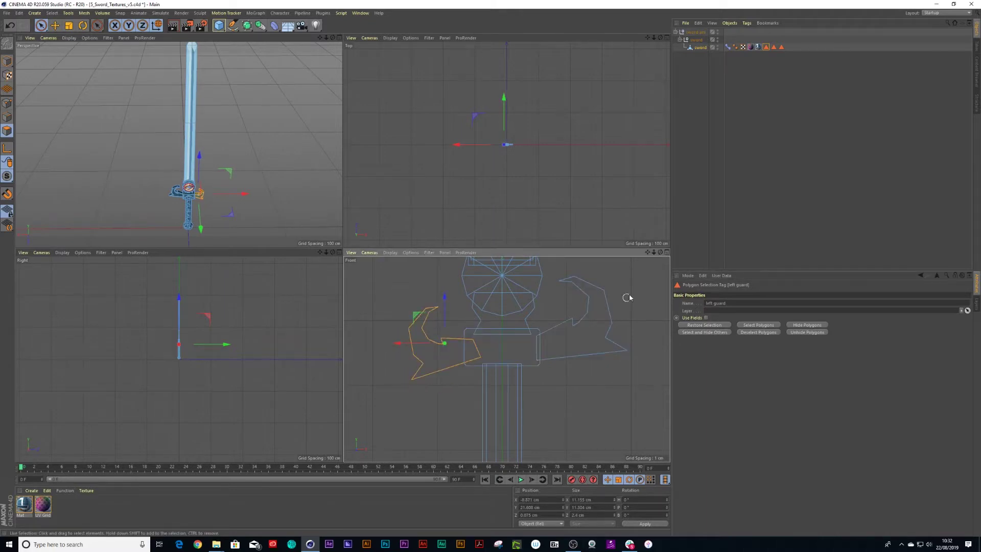
pyautogui.doubleClick(773, 48)
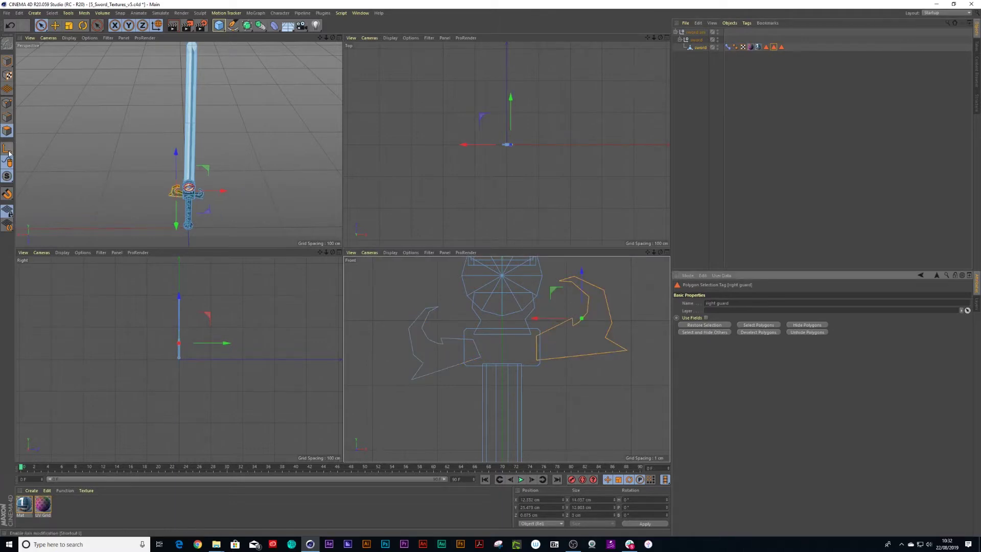
# Move the right guard's axis toward the hilt and rotate the guard about it.
pyautogui.moveTo(552, 292); pyautogui.dragTo(505, 322)
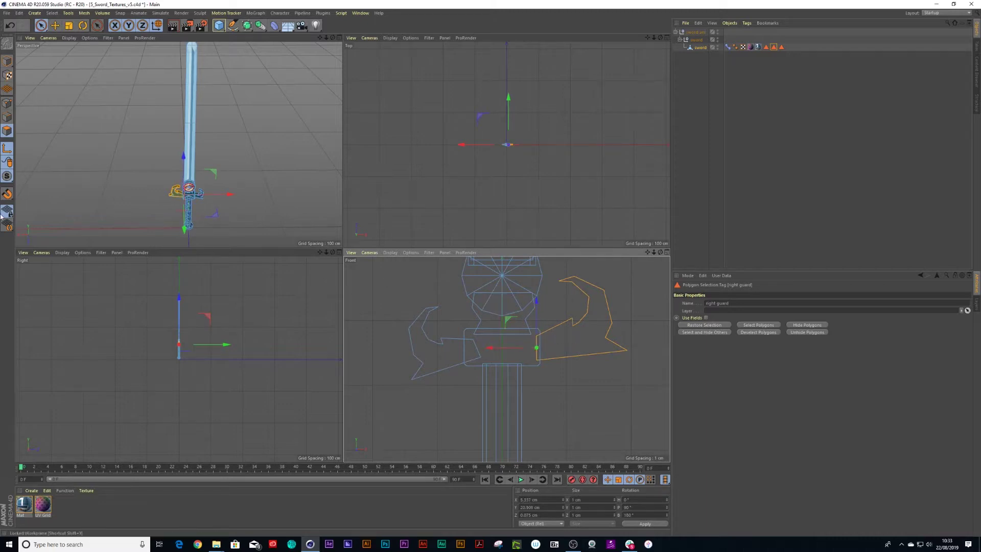
pyautogui.click(7, 150)
pyautogui.click(570, 285)
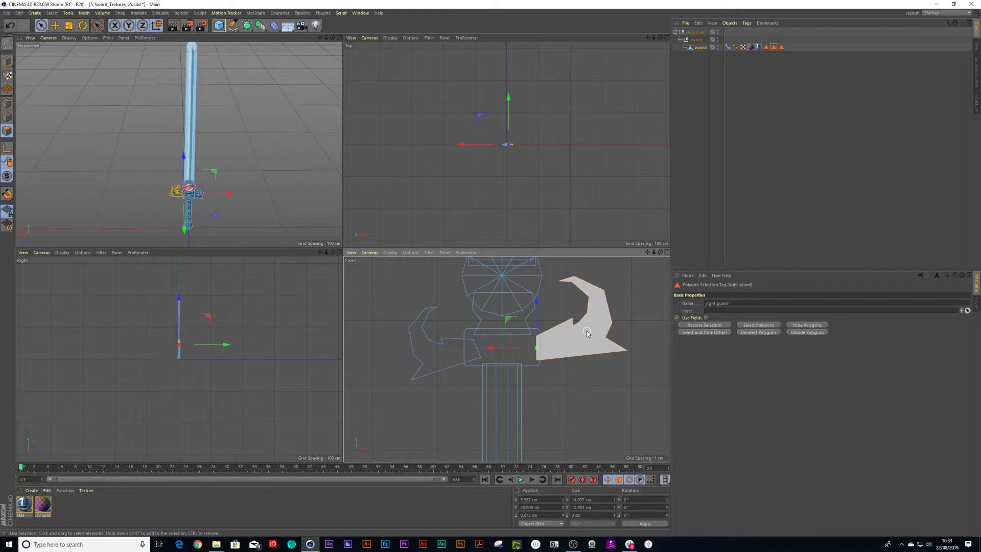
pyautogui.press('r')
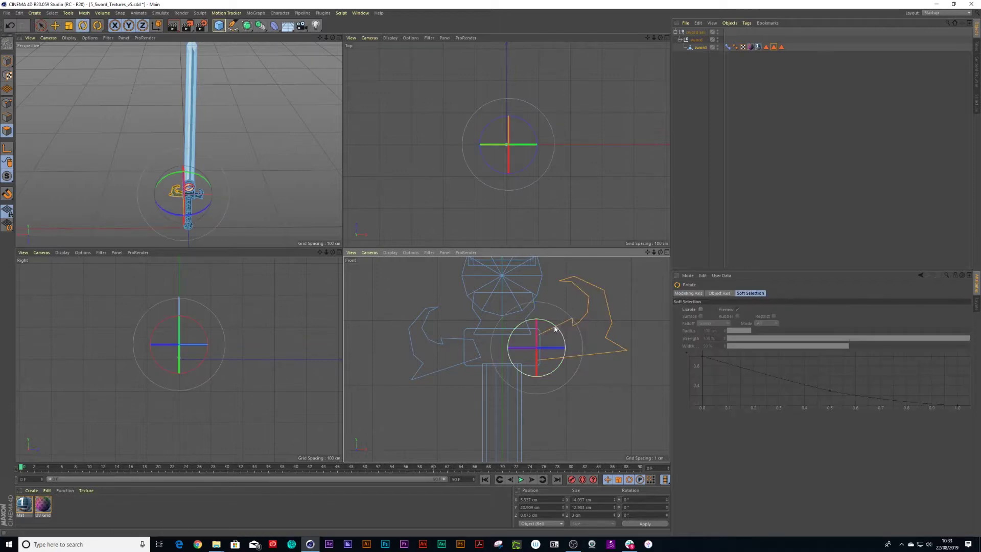
pyautogui.moveTo(554, 329); pyautogui.dragTo(558, 340)
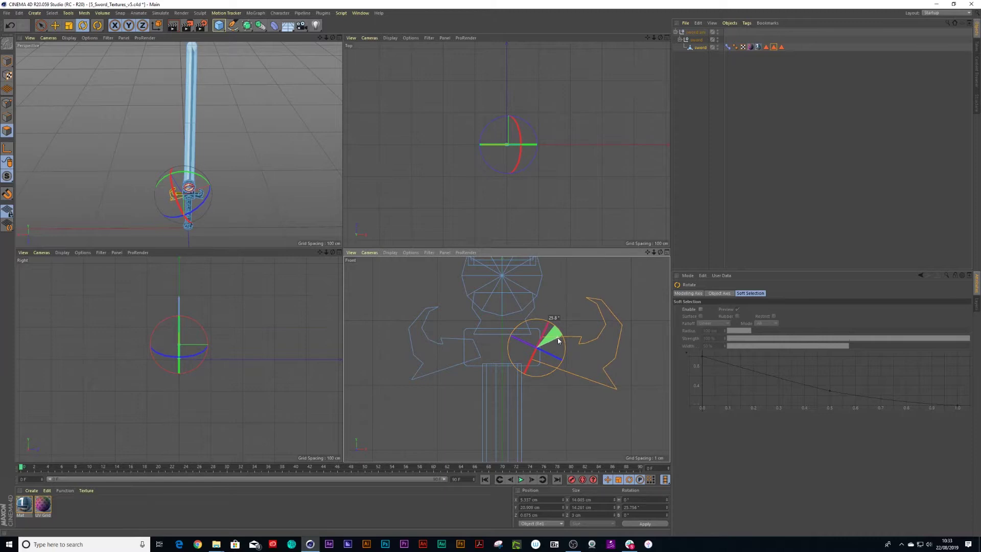
pyautogui.moveTo(558, 339); pyautogui.dragTo(557, 339)
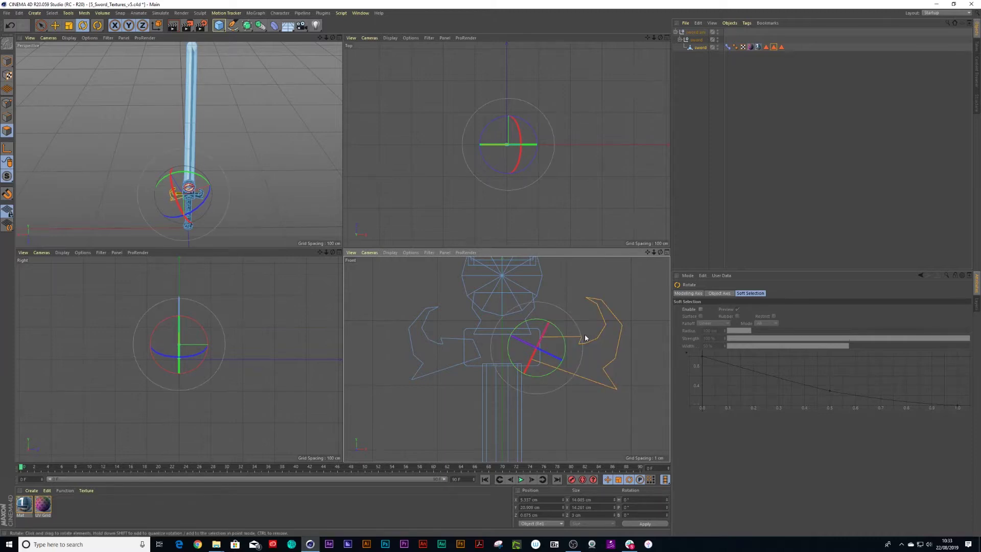
# Scale the right guard to 80% and nudge it in toward the hilt.
pyautogui.press('t')
pyautogui.moveTo(611, 298); pyautogui.dragTo(558, 317)
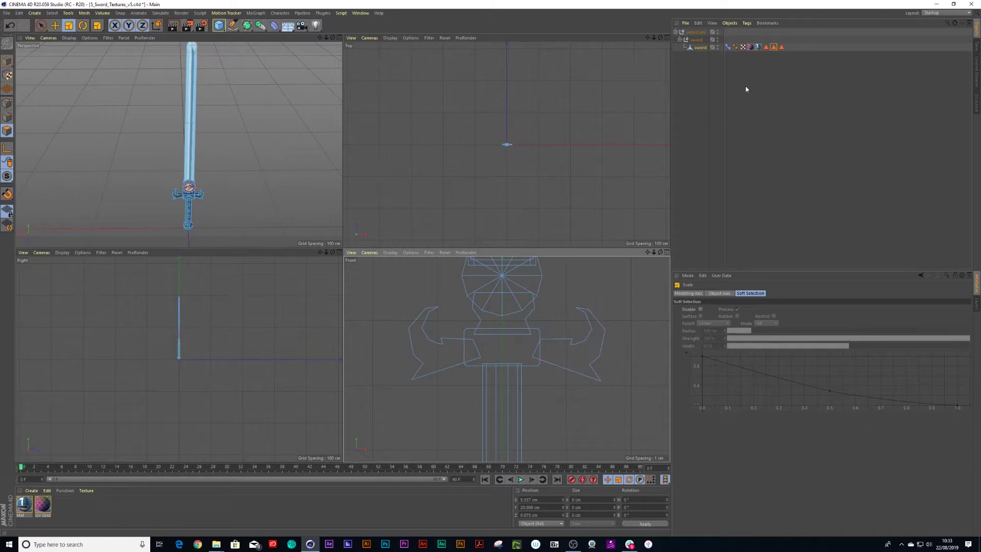
pyautogui.click(775, 47)
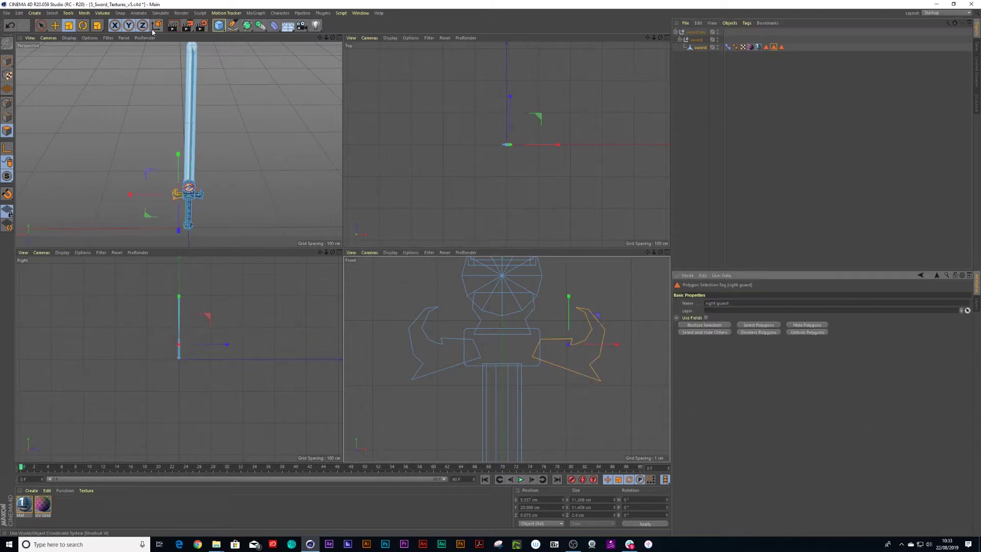
pyautogui.click(522, 346)
pyautogui.moveTo(522, 345); pyautogui.dragTo(513, 346)
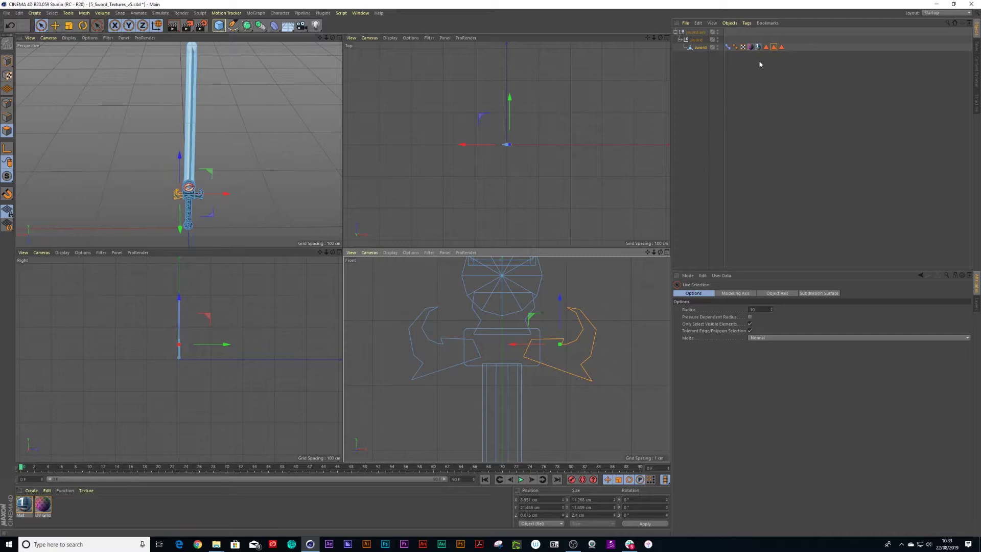
pyautogui.click(729, 47)
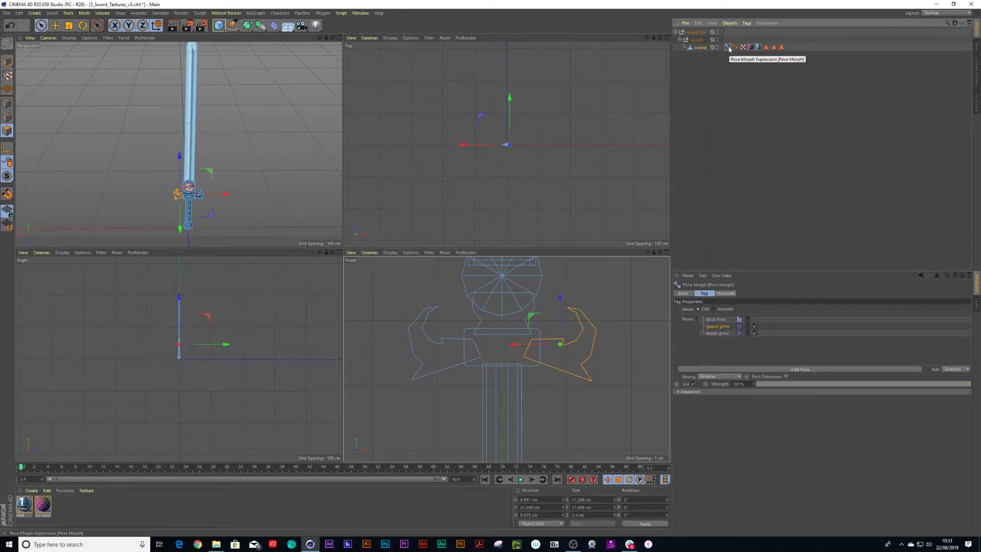
# Recall the blade polygons from the saved Polygon Selection tag and work in the Front view.
pyautogui.click(715, 333)
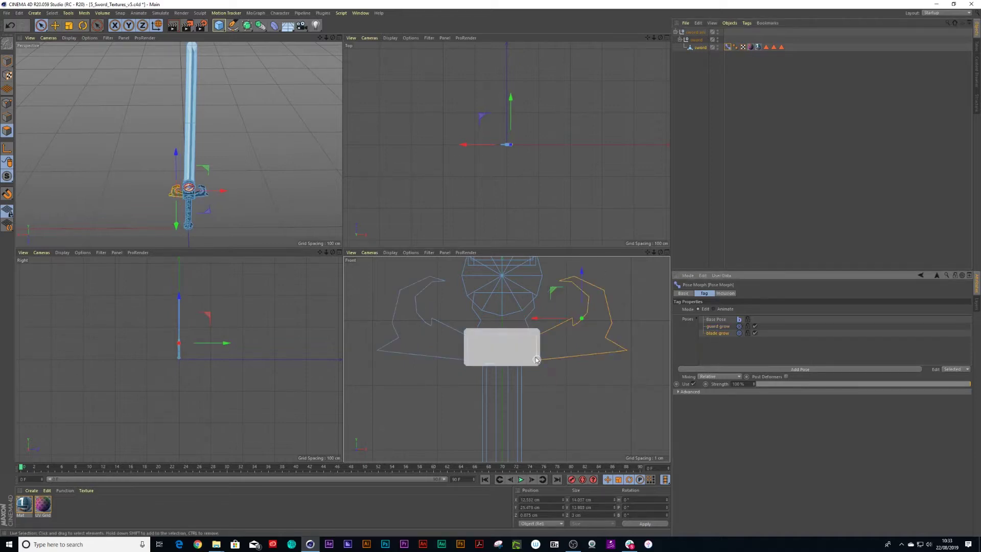
pyautogui.scroll(-5, 560, 336)
pyautogui.scroll(-5, 559, 336)
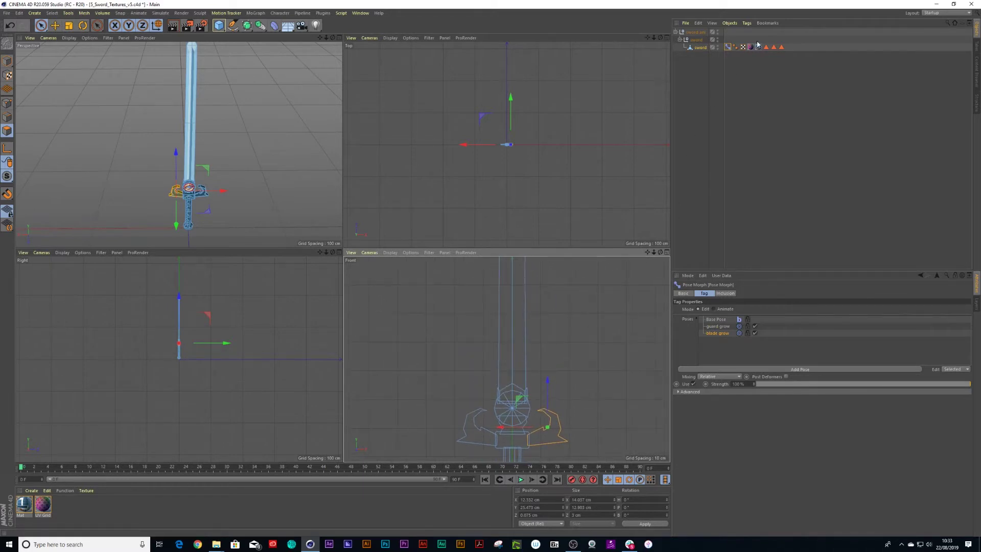
pyautogui.click(783, 47)
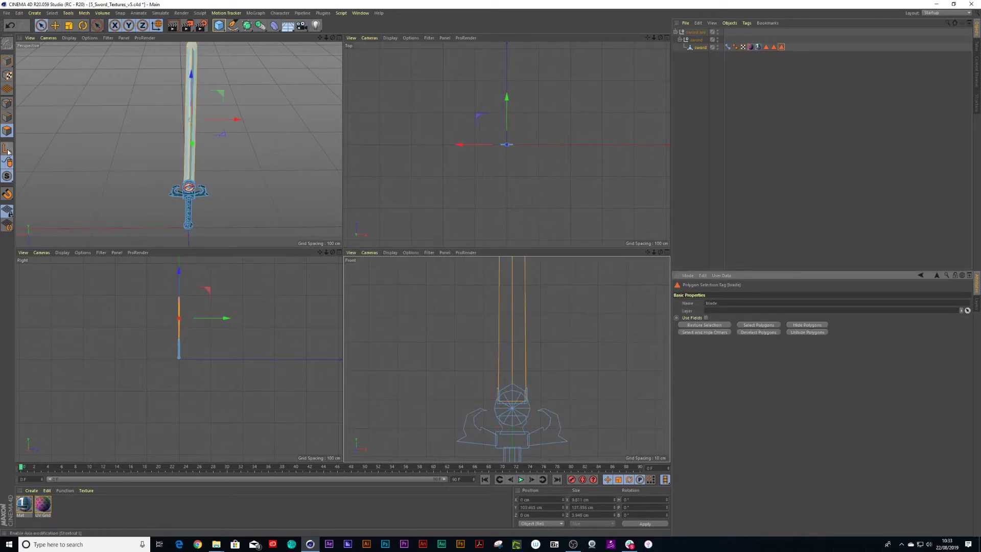
pyautogui.click(556, 355)
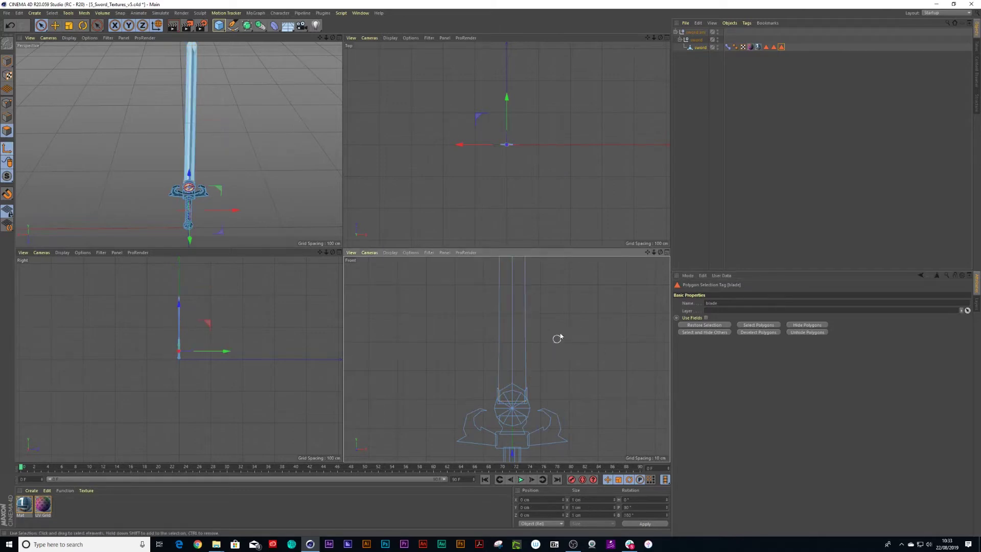
pyautogui.click(779, 47)
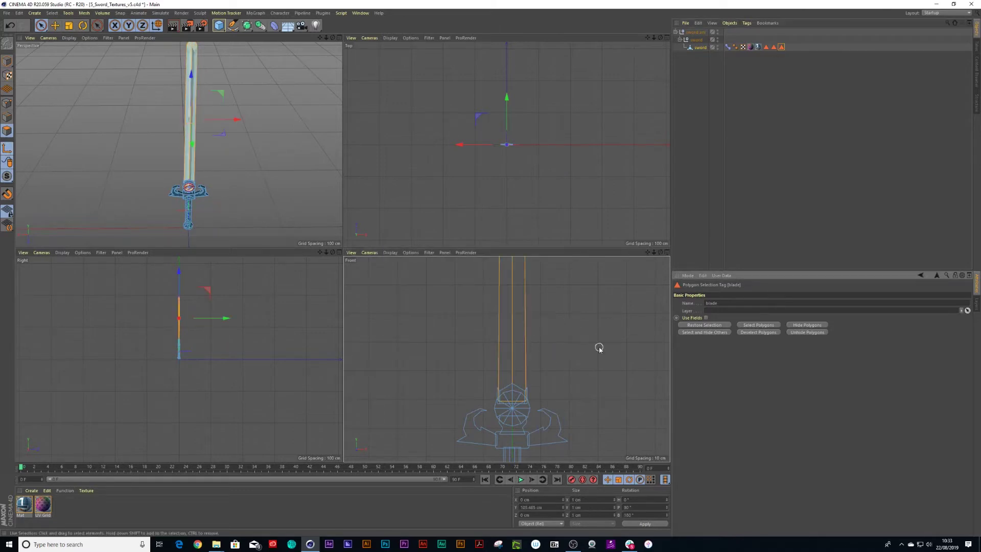
pyautogui.click(573, 337)
pyautogui.scroll(-5, 573, 337)
pyautogui.scroll(-3, 545, 357)
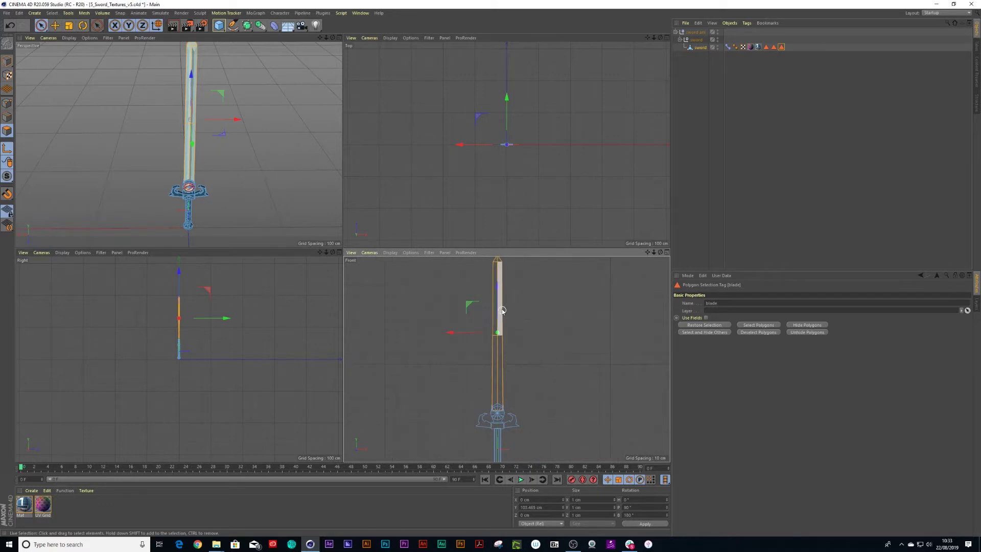
# Move the blade's axis down to the base of the blade at the guard.
pyautogui.moveTo(498, 289); pyautogui.dragTo(494, 357)
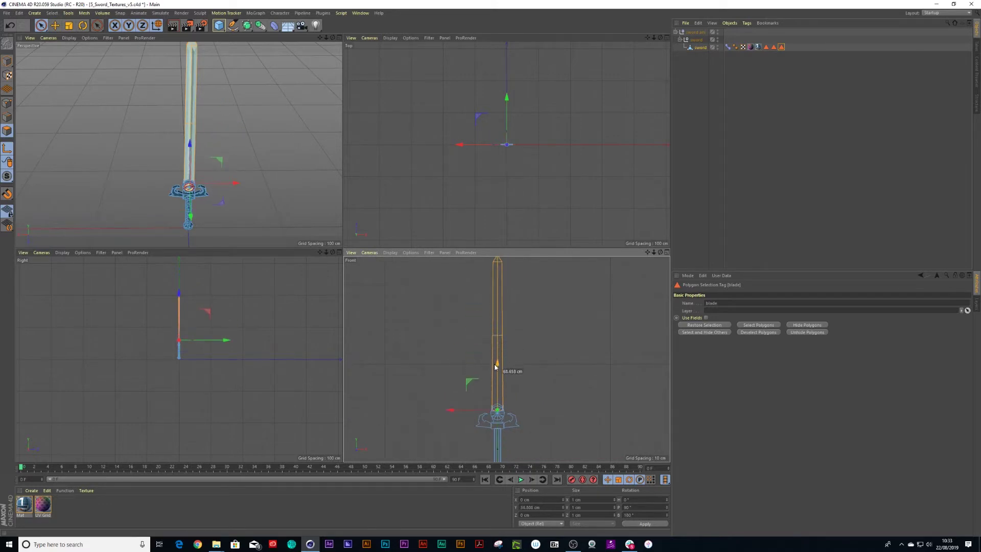
pyautogui.scroll(6, 513, 368)
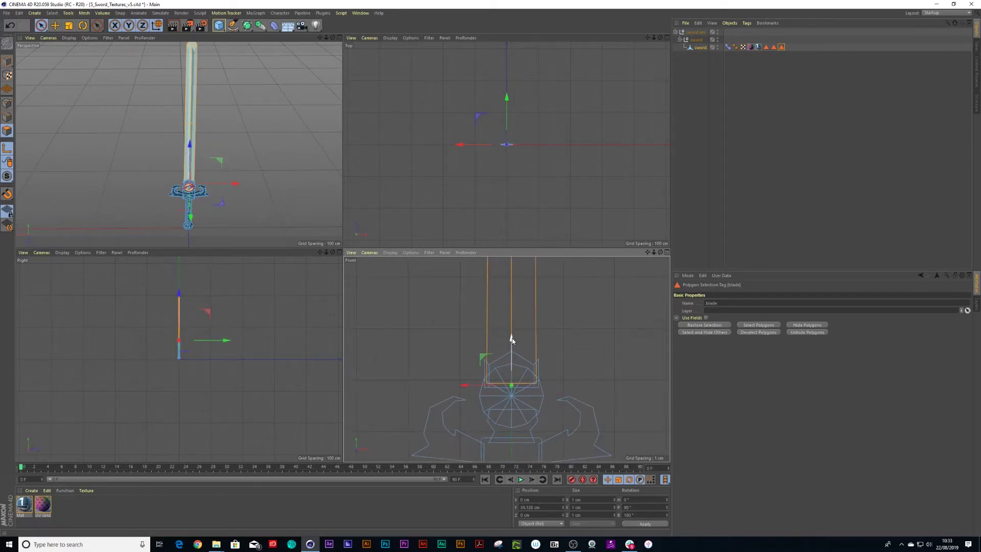
pyautogui.moveTo(512, 339); pyautogui.dragTo(513, 337)
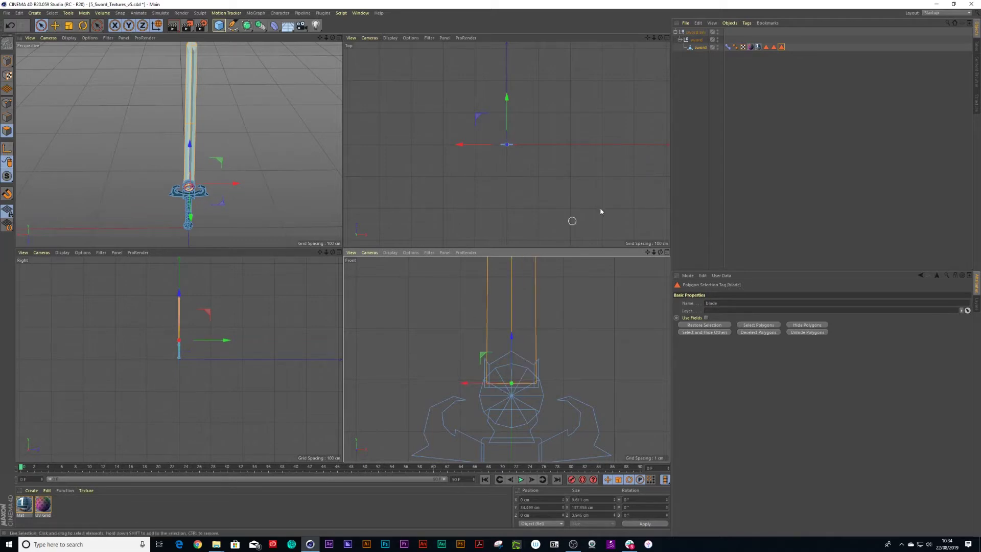
pyautogui.scroll(-4, 583, 322)
pyautogui.scroll(-2, 574, 358)
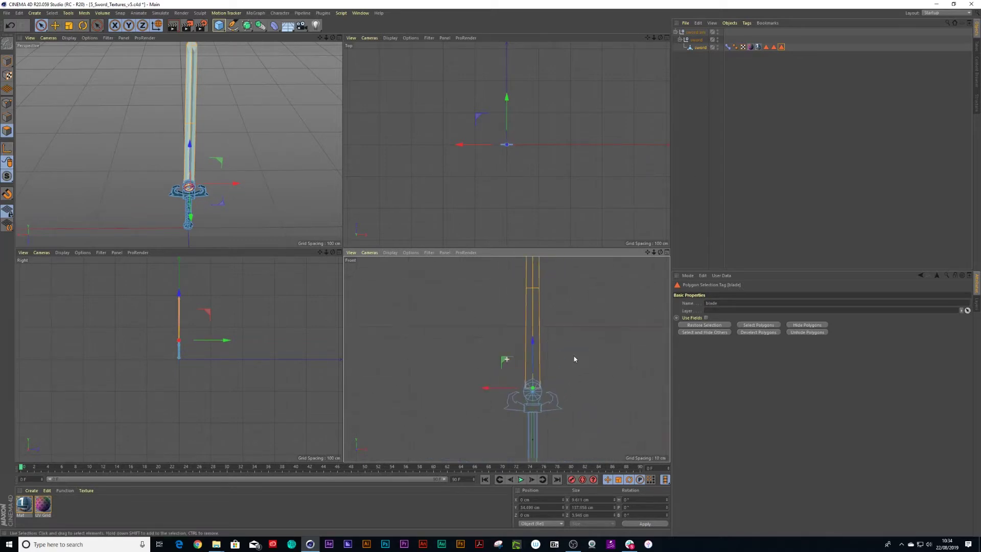
pyautogui.scroll(-2, 574, 359)
pyautogui.scroll(-2, 559, 346)
pyautogui.scroll(-2, 547, 360)
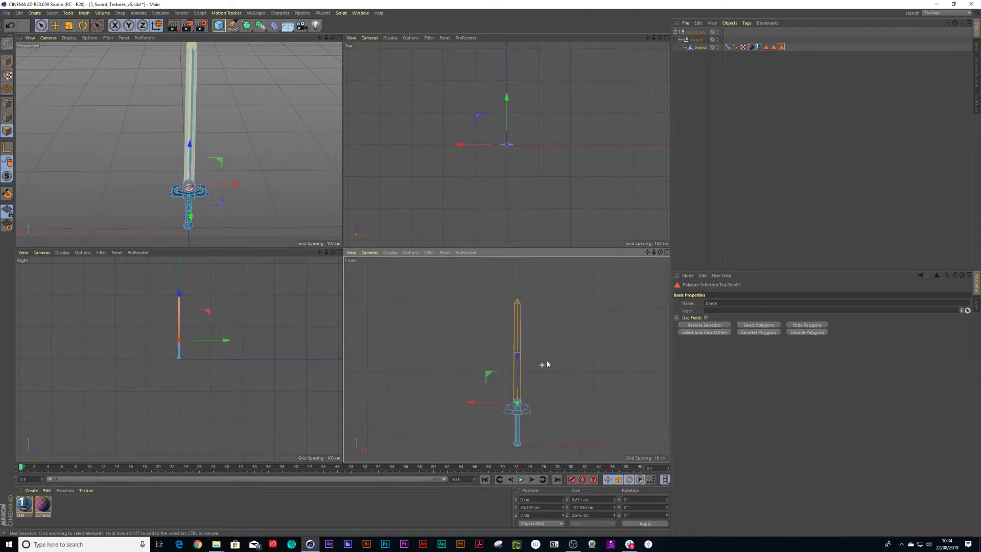
# Trial-shrink the blade toward the guard with the Scale tool, then undo it.
pyautogui.click(541, 365)
pyautogui.press('e')
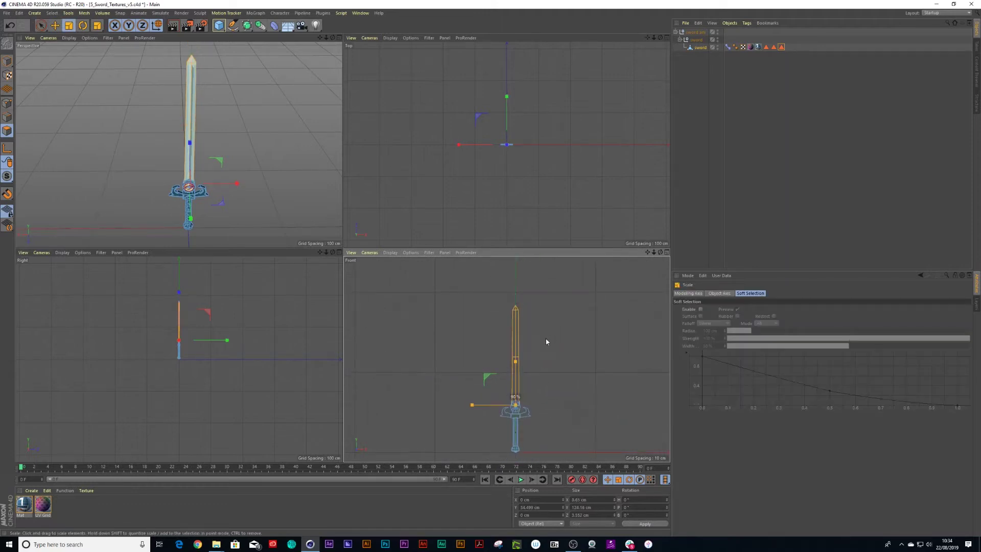
pyautogui.moveTo(546, 341); pyautogui.dragTo(517, 375)
pyautogui.moveTo(515, 383)
pyautogui.mouseDown()
pyautogui.moveTo(515, 365)
pyautogui.moveTo(515, 393)
pyautogui.mouseUp()
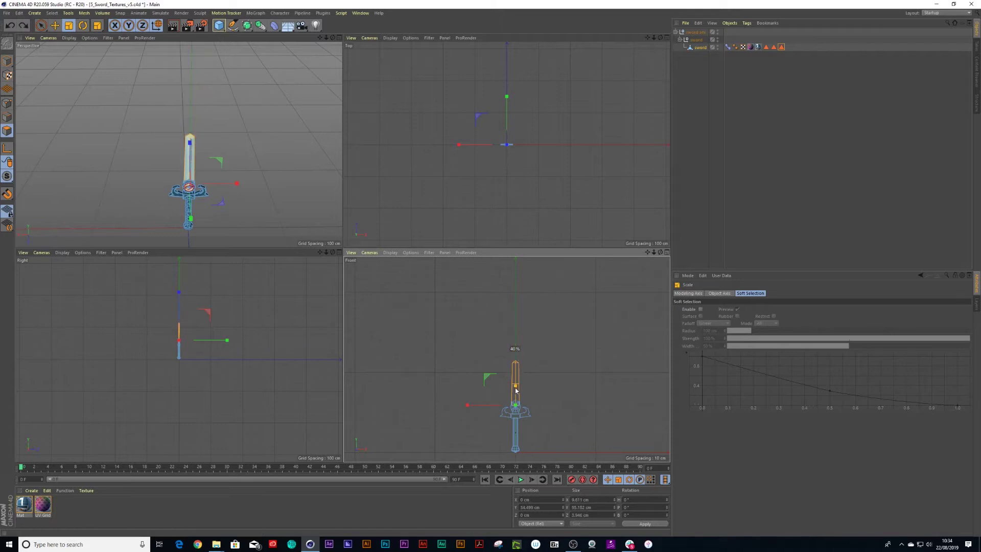
pyautogui.hotkey('ctrl', 'z')
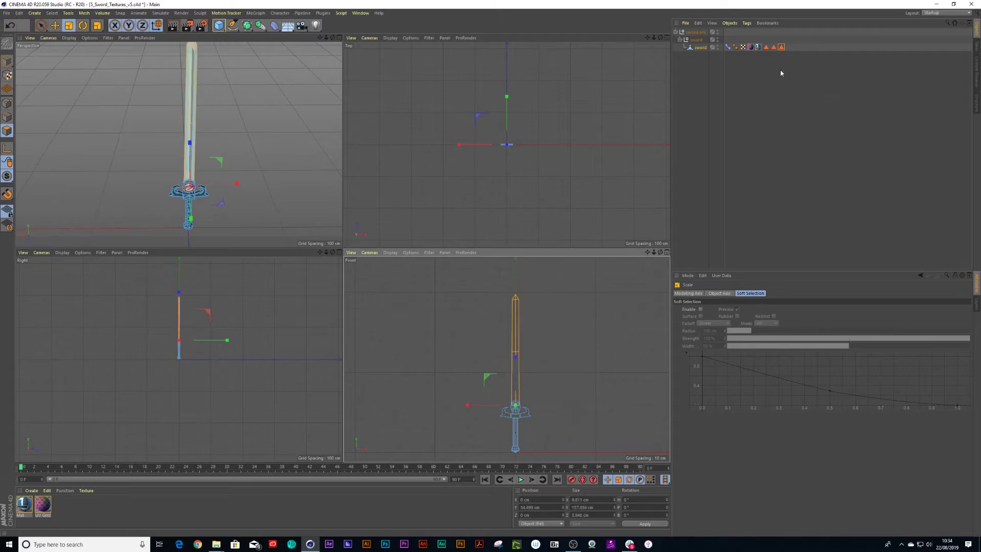
# Select the guard grow pose in the Pose Morph tag and inspect it in a maximized Perspective view.
pyautogui.click(732, 46)
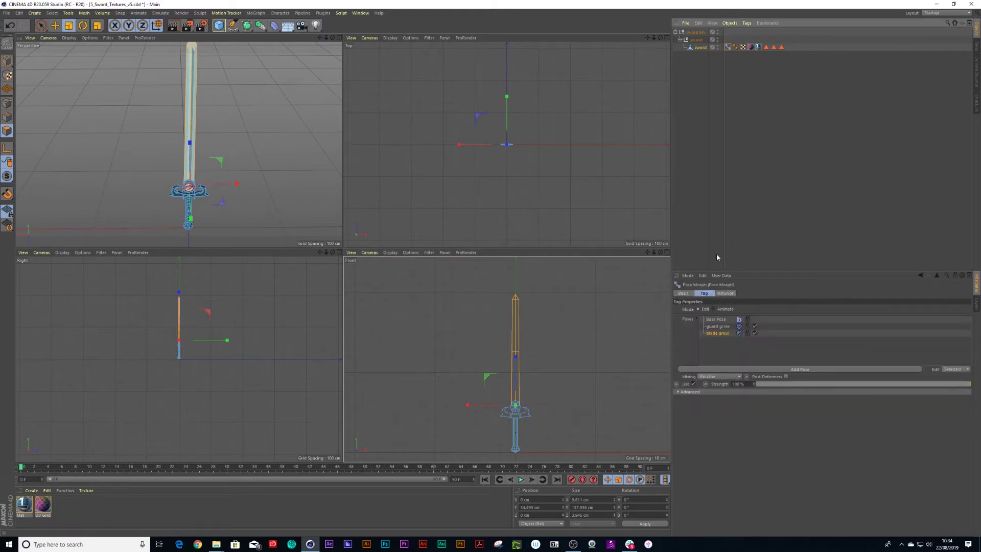
pyautogui.click(715, 327)
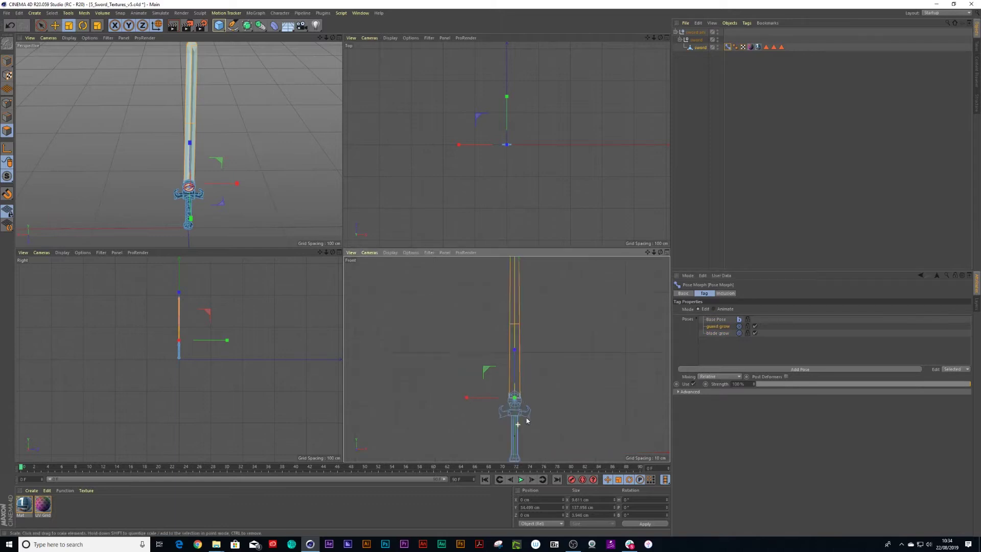
pyautogui.scroll(5, 526, 426)
pyautogui.middleClick(398, 277)
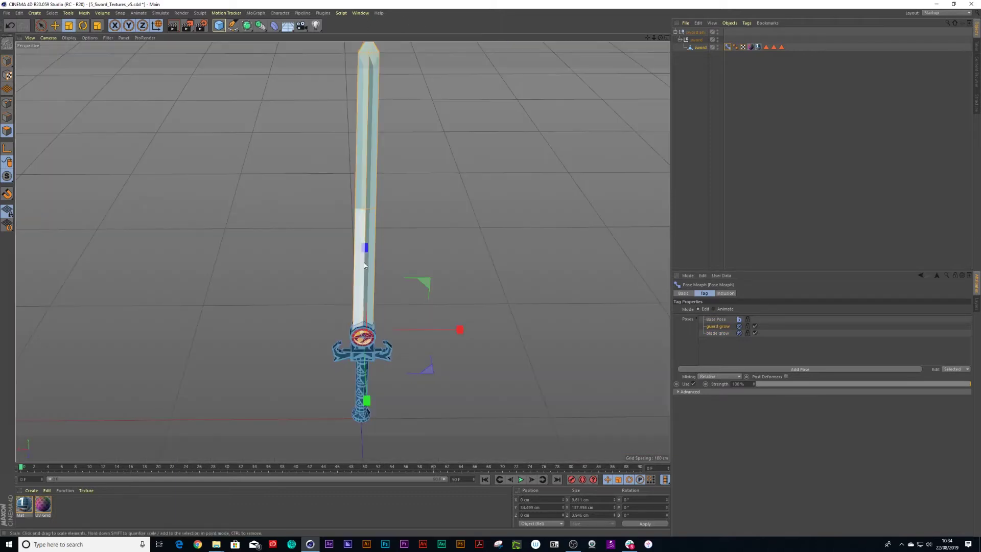
pyautogui.scroll(3, 399, 277)
pyautogui.scroll(3, 398, 290)
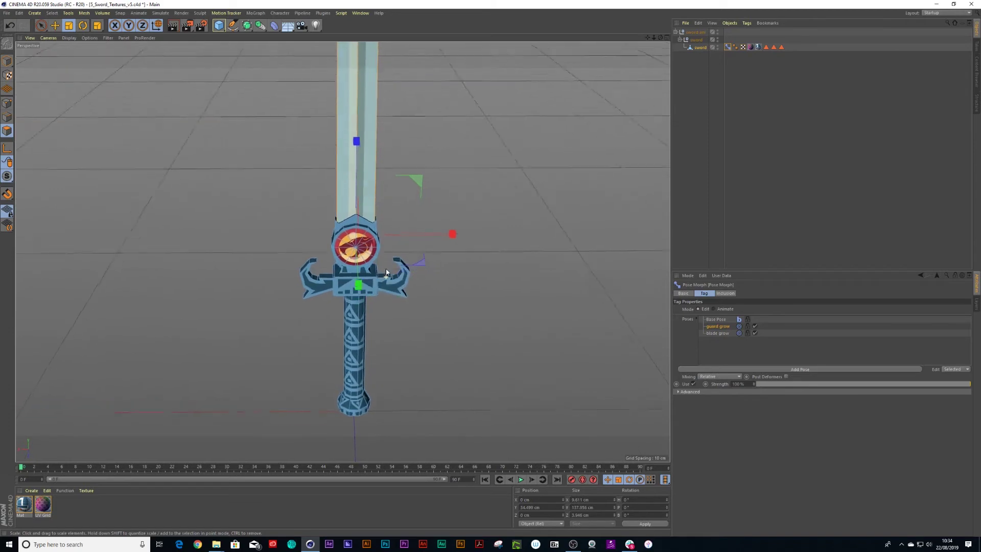
pyautogui.keyDown('alt'); pyautogui.moveTo(388, 281); pyautogui.dragTo(388, 232); pyautogui.keyUp('alt')
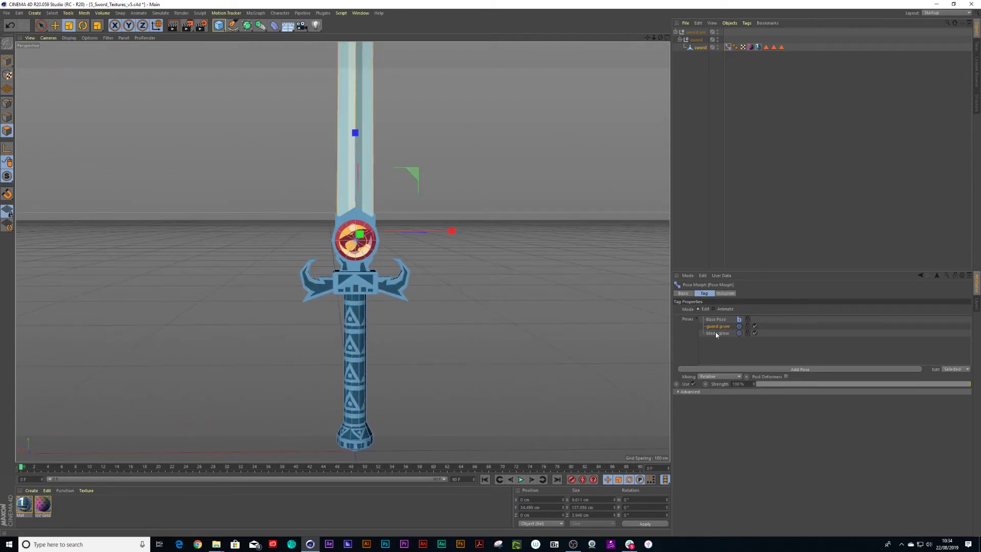
# Switch between the blade grow and guard grow poses with the whole sword framed.
pyautogui.click(717, 336)
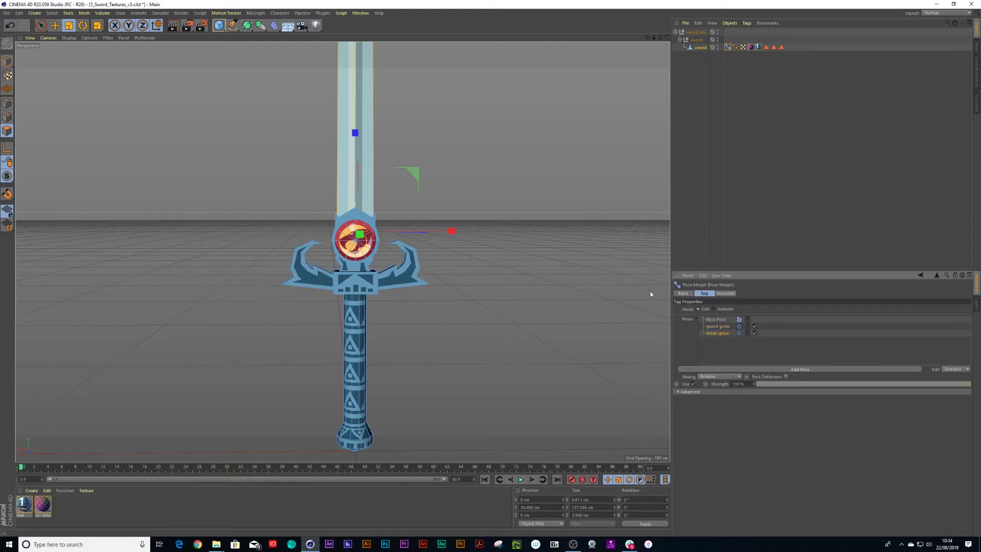
pyautogui.scroll(-3, 549, 193)
pyautogui.keyDown('alt'); pyautogui.moveTo(532, 204); pyautogui.dragTo(481, 329, button='middle'); pyautogui.keyUp('alt')
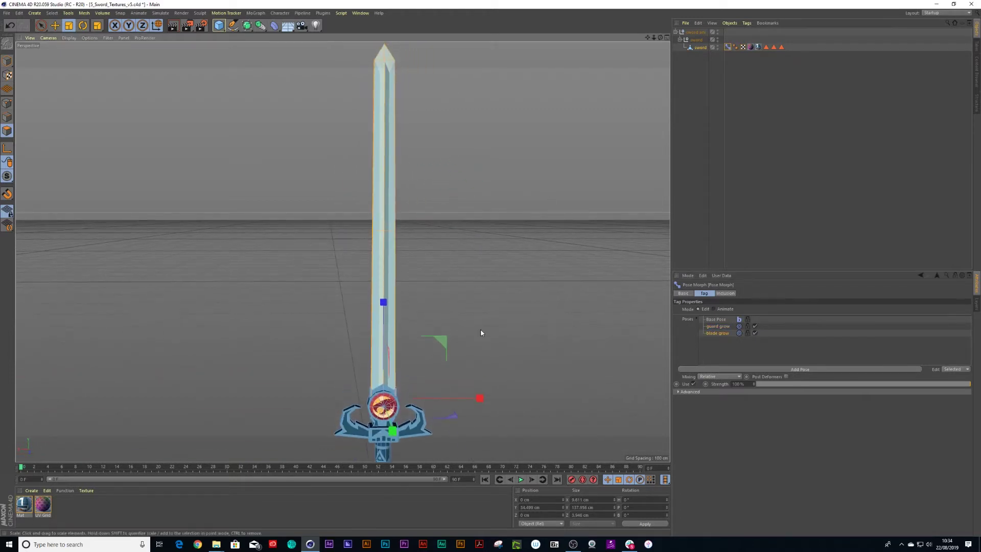
pyautogui.click(715, 325)
# Activate blade grow, recall the blade polygon selection and return to the four-view layout.
pyautogui.click(718, 334)
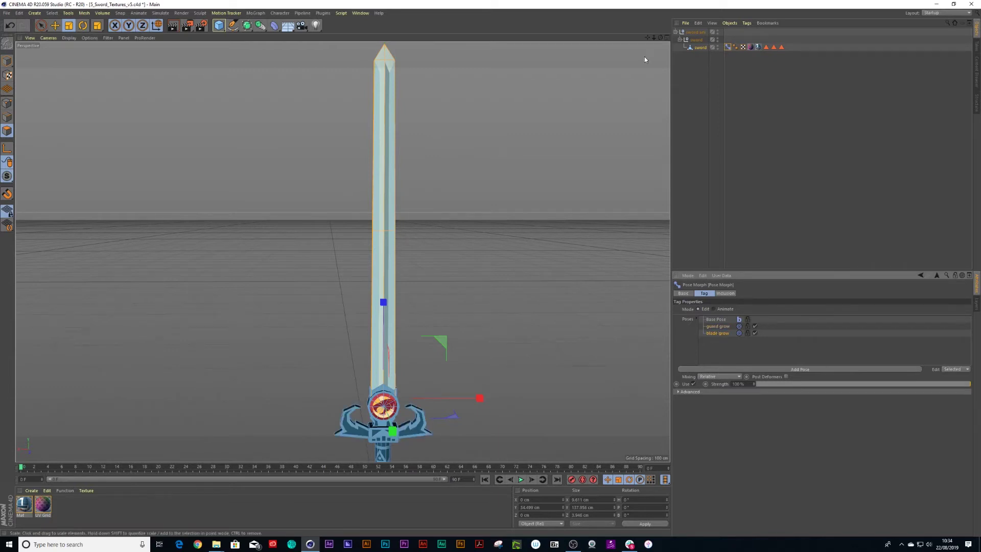
pyautogui.doubleClick(783, 48)
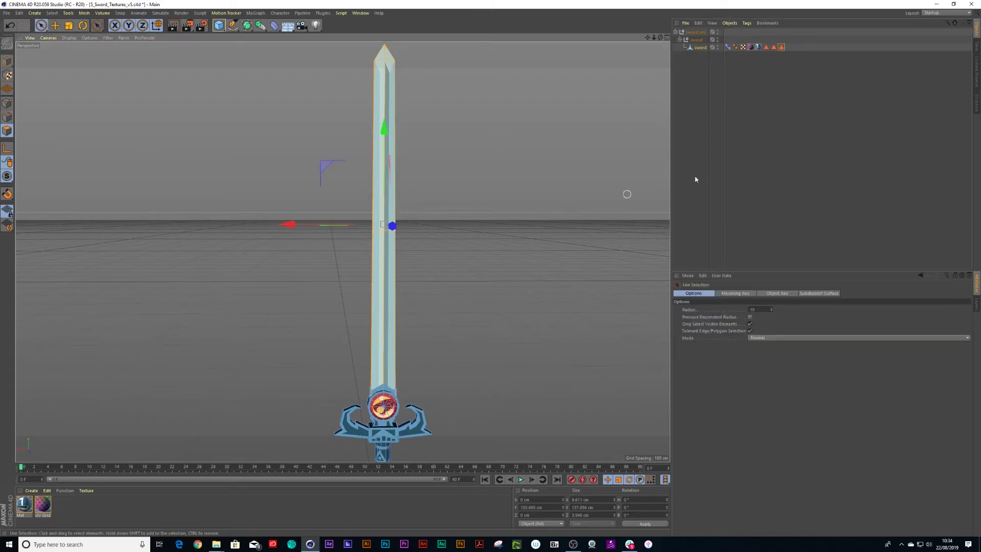
pyautogui.click(667, 38)
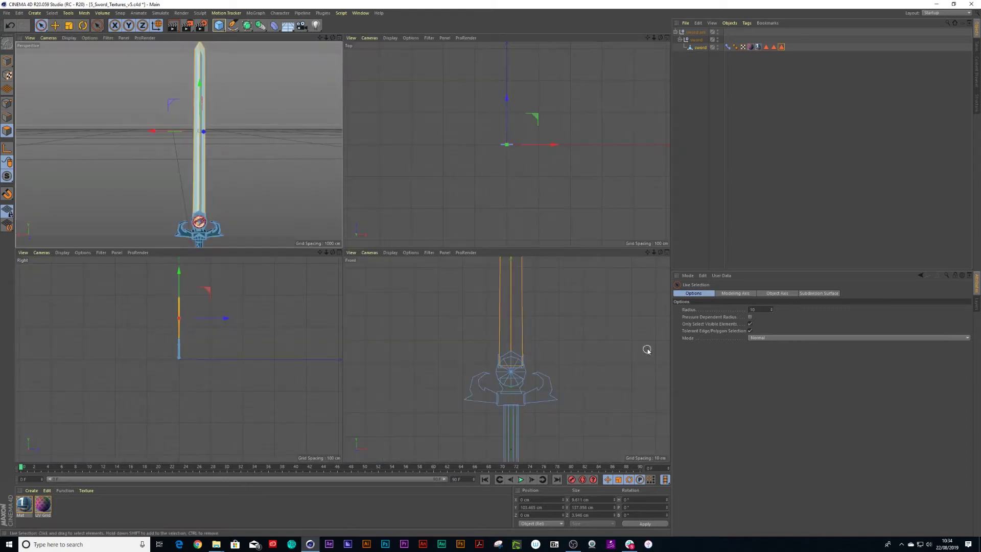
pyautogui.scroll(-5, 523, 322)
pyautogui.scroll(-3, 491, 344)
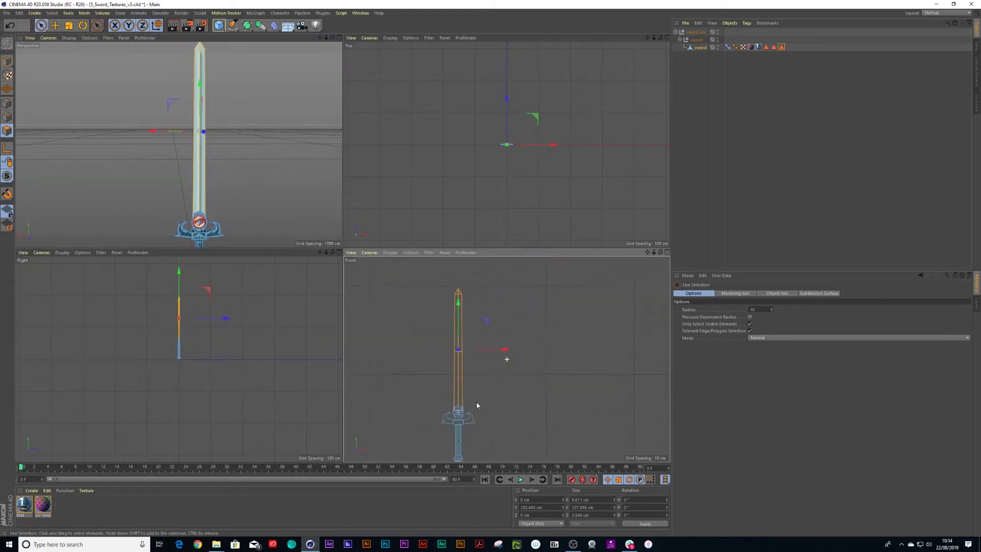
pyautogui.click(7, 149)
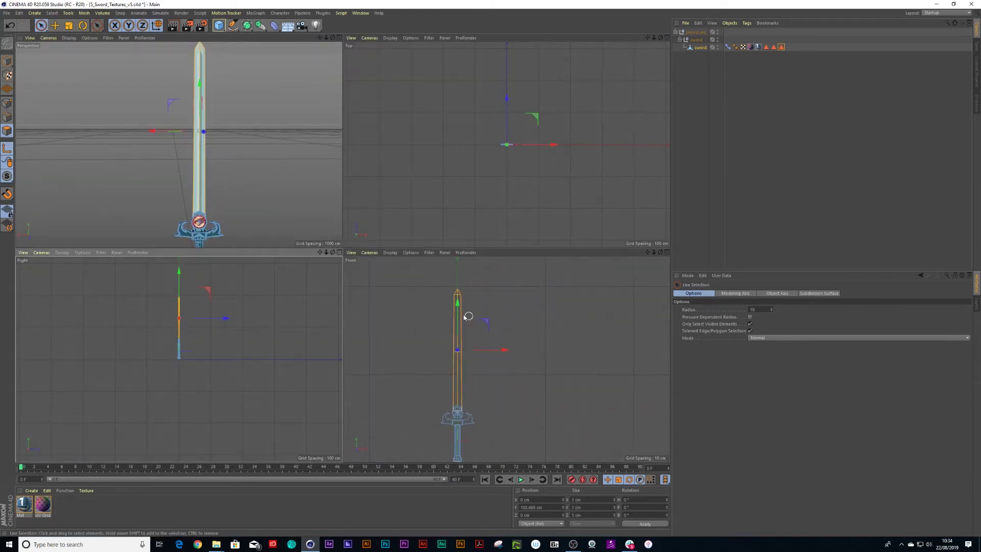
pyautogui.click(457, 301)
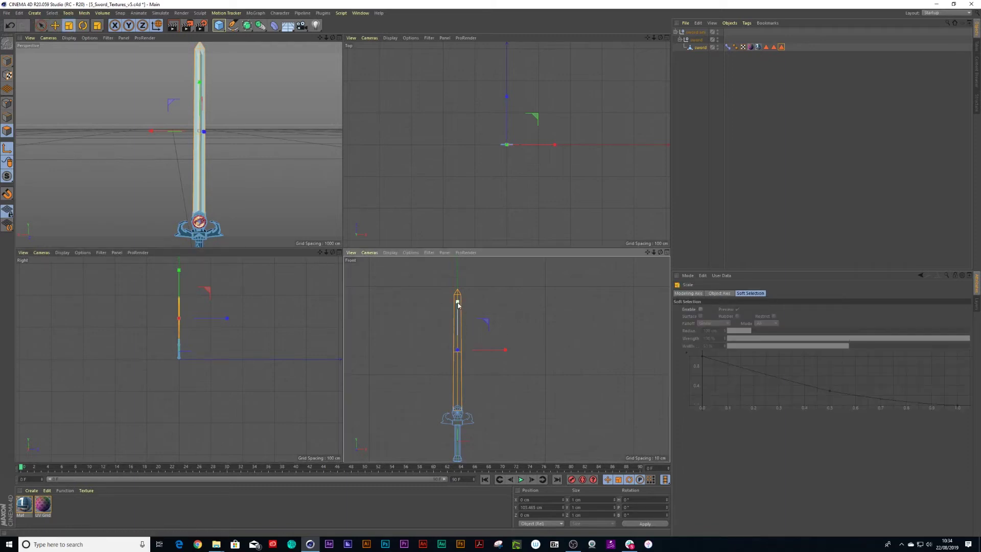
# Place the axis at the blade base and scale the blade to about 40% on Y for the pose.
pyautogui.moveTo(458, 304); pyautogui.dragTo(457, 365)
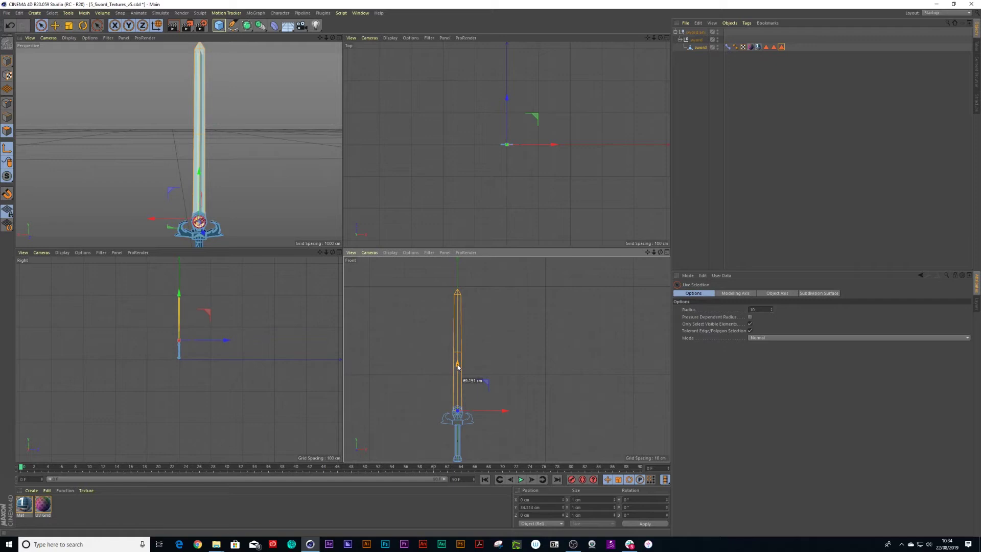
pyautogui.moveTo(458, 364); pyautogui.dragTo(458, 364)
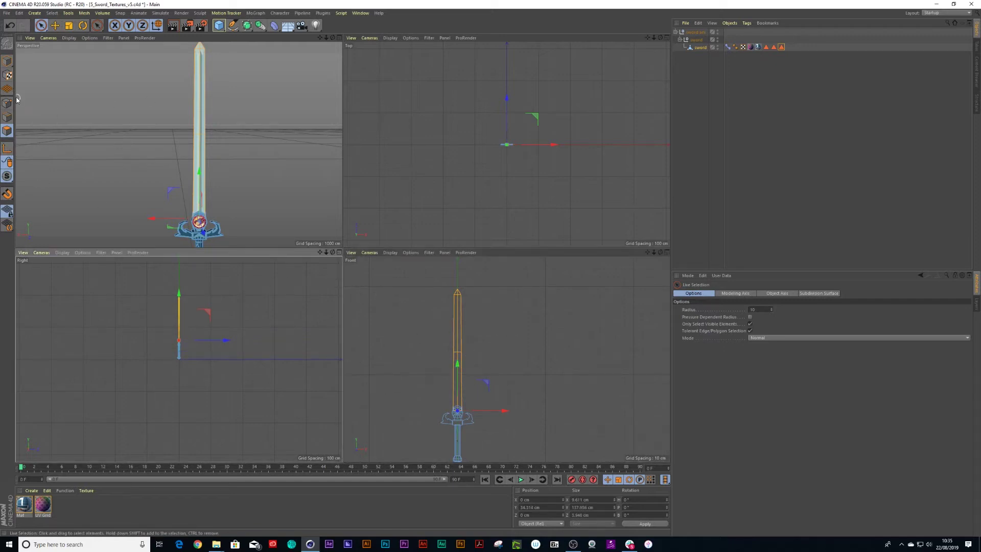
pyautogui.press('t')
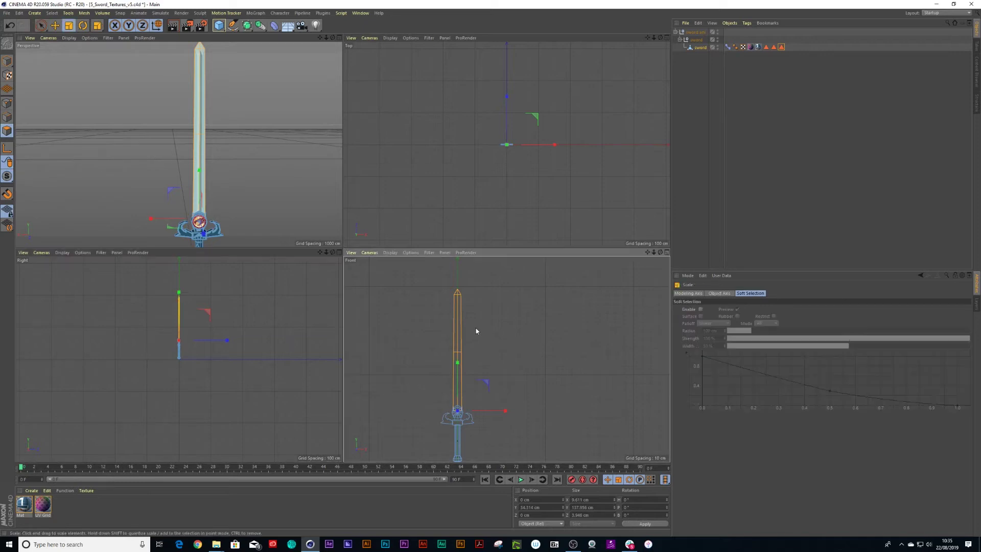
pyautogui.moveTo(457, 364); pyautogui.dragTo(459, 395)
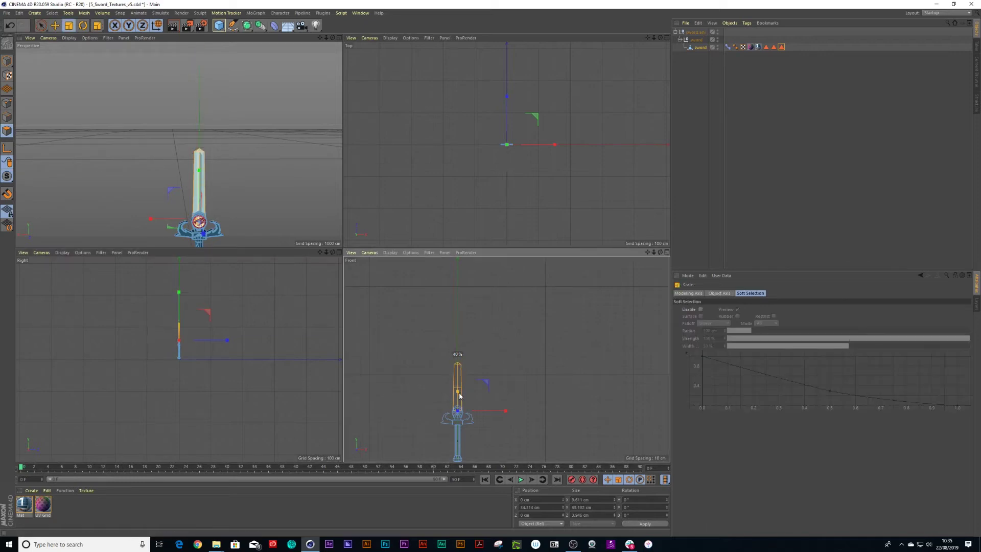
pyautogui.click(729, 48)
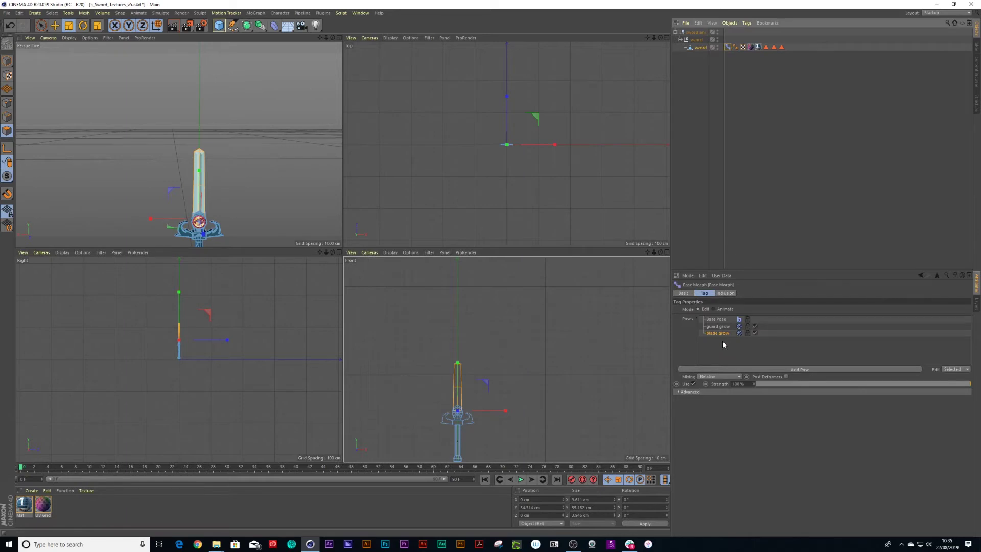
# Switch the Pose Morph tag to Animate mode and centre the sword in a maximized Perspective view.
pyautogui.click(715, 308)
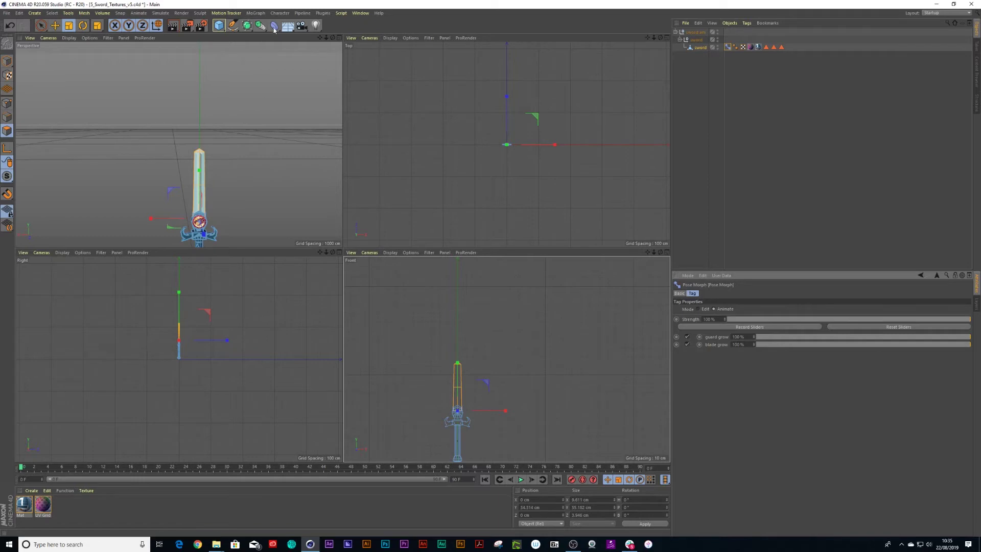
pyautogui.click(339, 38)
pyautogui.click(629, 184)
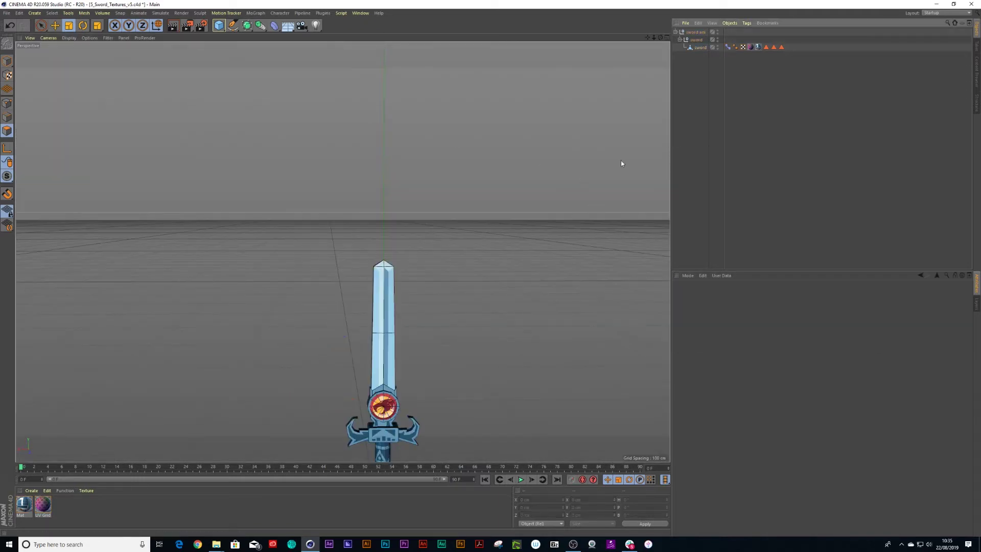
pyautogui.keyDown('alt'); pyautogui.moveTo(434, 350); pyautogui.dragTo(379, 185, button='middle'); pyautogui.keyUp('alt')
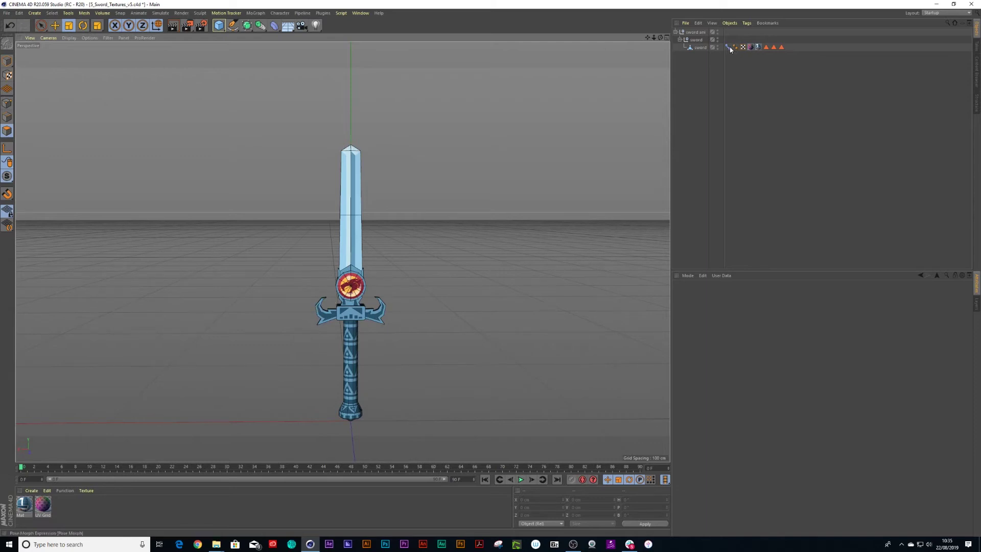
# Try the guard grow and blade grow sliders, leaving guard grow at 0% and blade grow at 100%.
pyautogui.click(752, 47)
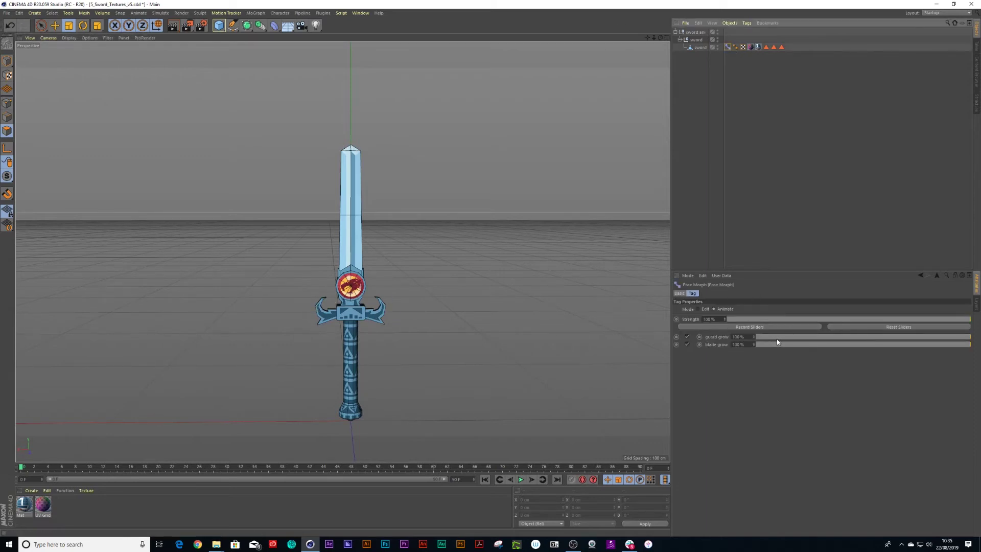
pyautogui.moveTo(777, 338)
pyautogui.mouseDown()
pyautogui.moveTo(962, 335)
pyautogui.moveTo(708, 336)
pyautogui.mouseUp()
pyautogui.moveTo(966, 345)
pyautogui.mouseDown()
pyautogui.moveTo(759, 344)
pyautogui.moveTo(970, 345)
pyautogui.mouseUp()
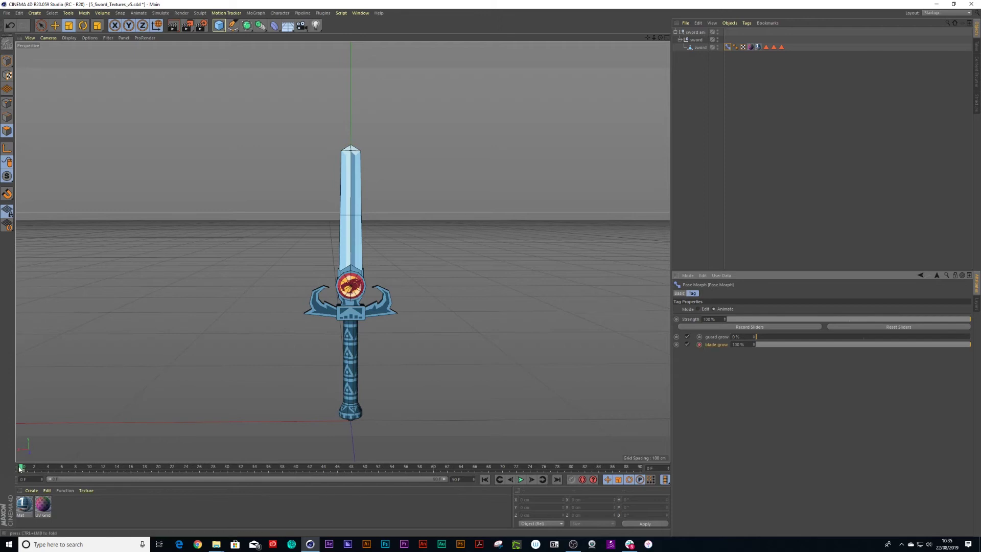
# Keyframe blade grow and set it to 0% around frame 10 so the blade lengthens.
pyautogui.moveTo(22, 468)
pyautogui.mouseDown()
pyautogui.moveTo(119, 468)
pyautogui.moveTo(88, 468)
pyautogui.mouseUp()
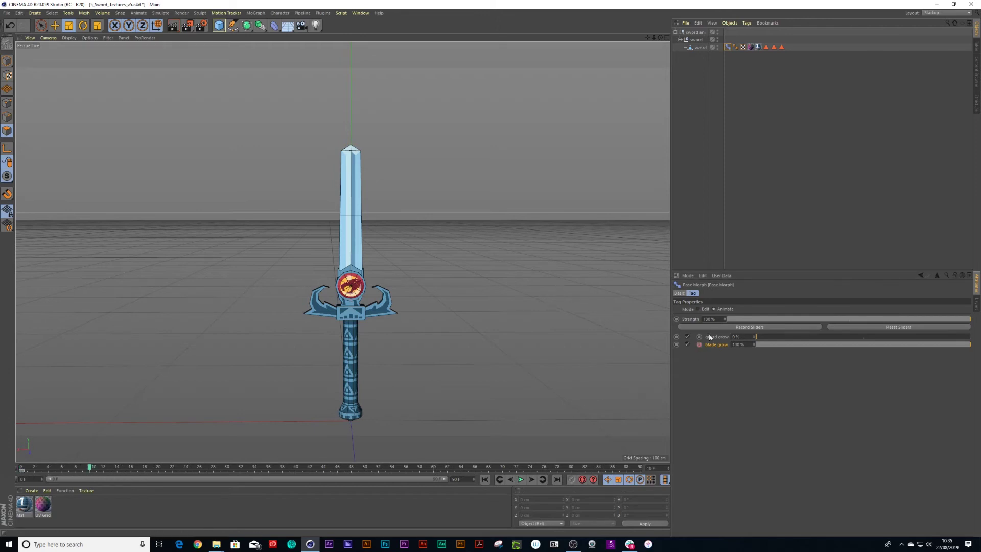
pyautogui.click(700, 344)
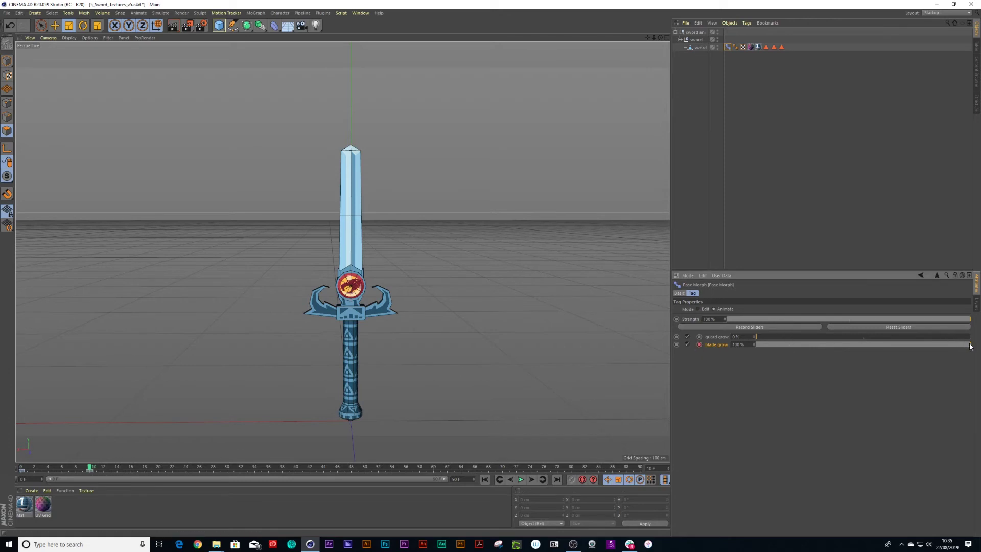
pyautogui.moveTo(970, 344); pyautogui.dragTo(755, 344)
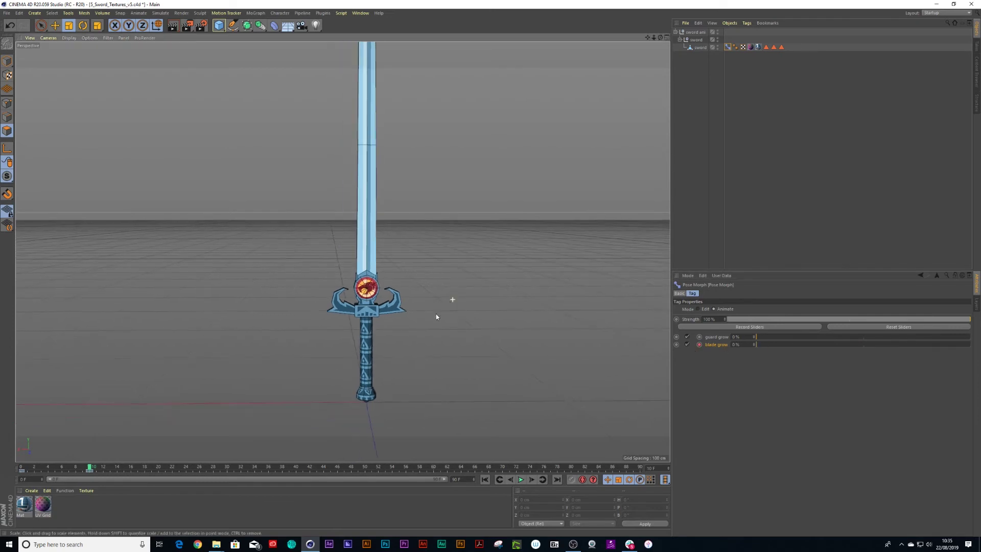
pyautogui.scroll(-4, 436, 314)
# Preview the blade growth with F8 and return the playhead near frame 10.
pyautogui.press('F8')
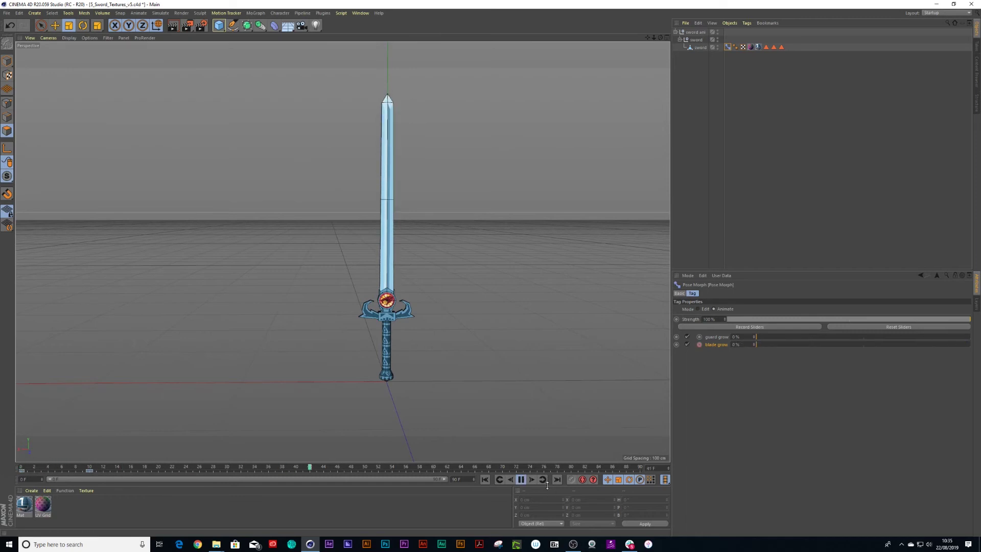
pyautogui.press('F8')
pyautogui.moveTo(81, 468); pyautogui.dragTo(91, 468)
# Show the blade grow strength track as an F-Curve in the Timeline and frame the whole curve.
pyautogui.hotkey('shift', 'F3')
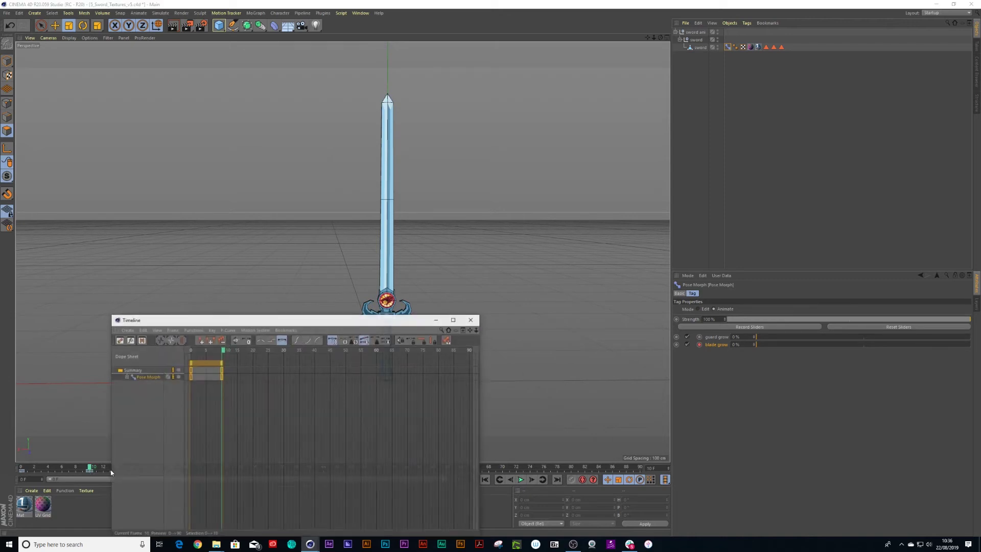
pyautogui.click(132, 376)
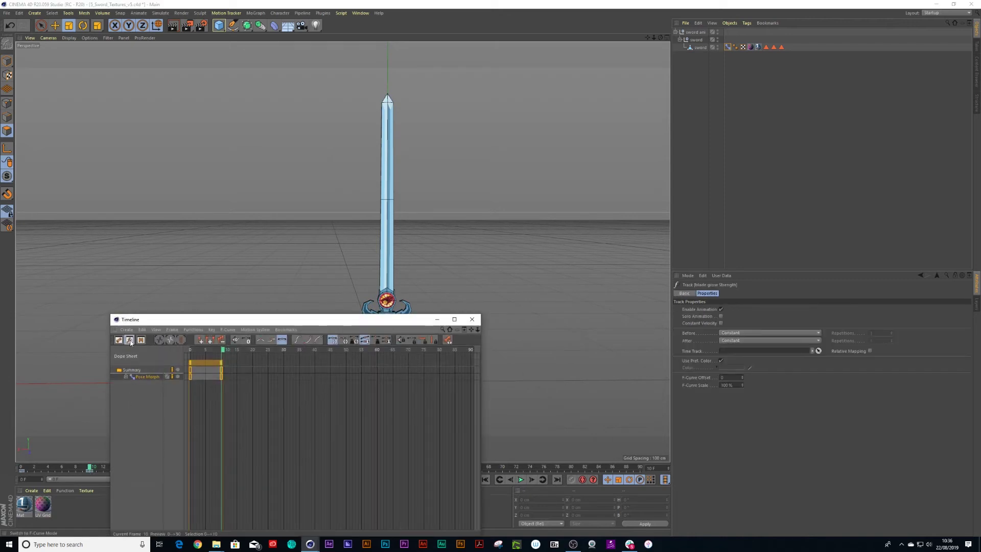
pyautogui.click(129, 341)
pyautogui.moveTo(230, 320); pyautogui.dragTo(398, 197)
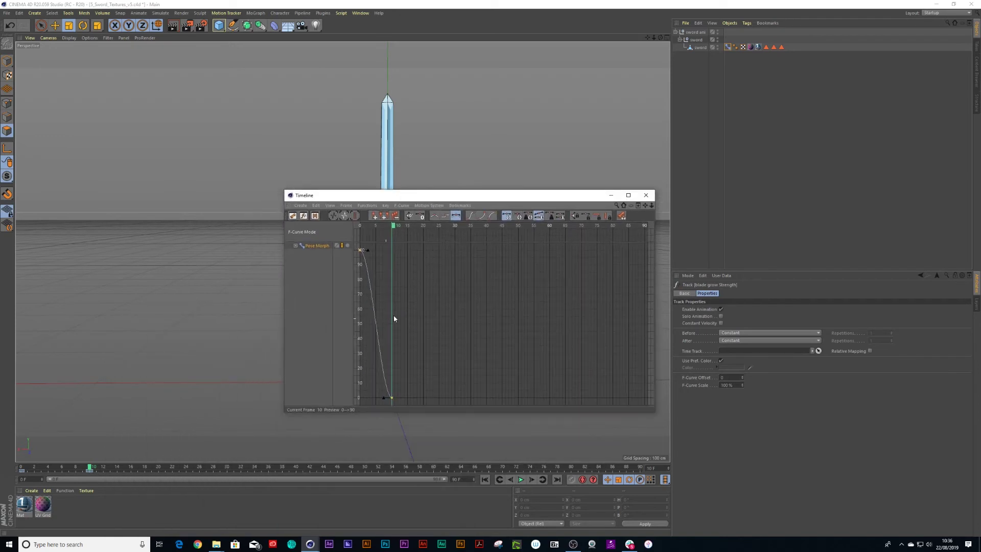
pyautogui.click(628, 195)
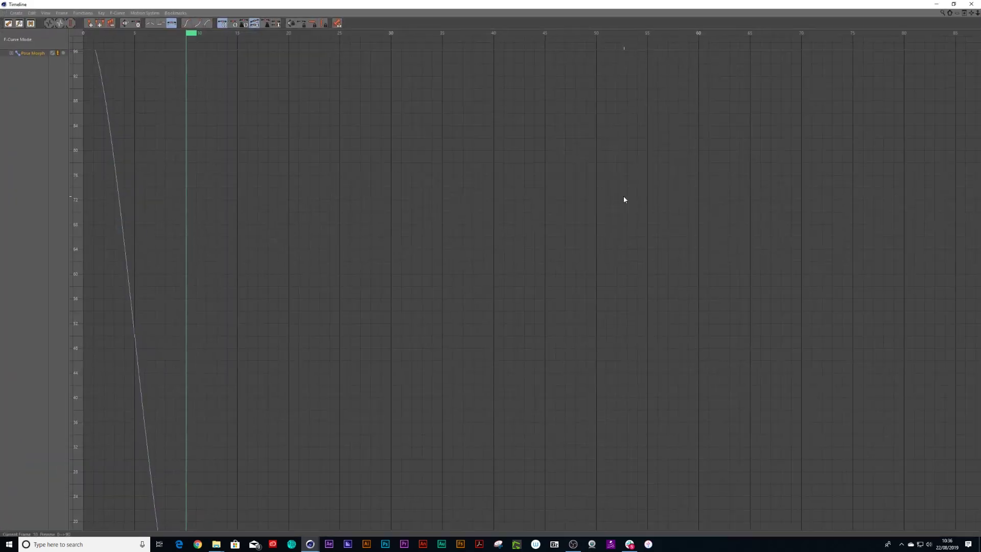
pyautogui.press('h')
pyautogui.scroll(-3, 491, 292)
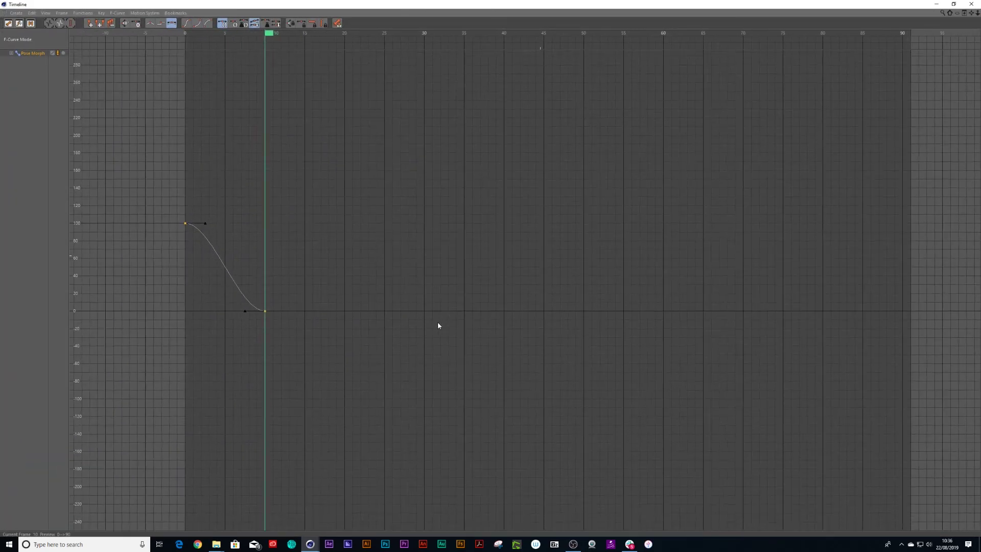
pyautogui.scroll(-2, 303, 302)
# Float the Timeline beside the viewport, select a curve key and return to frame 0.
pyautogui.click(953, 4)
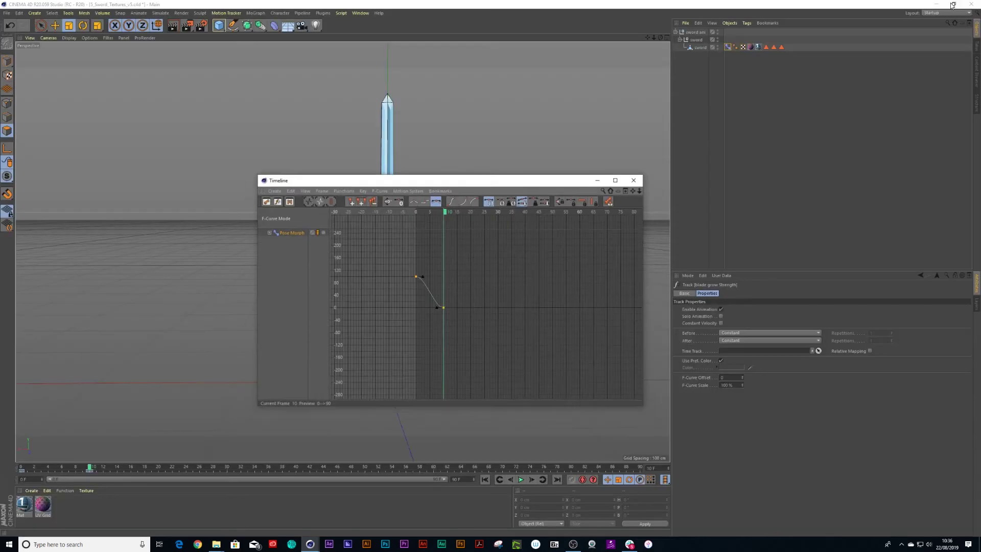
pyautogui.moveTo(444, 185)
pyautogui.mouseDown()
pyautogui.moveTo(476, 204)
pyautogui.moveTo(523, 195)
pyautogui.mouseUp()
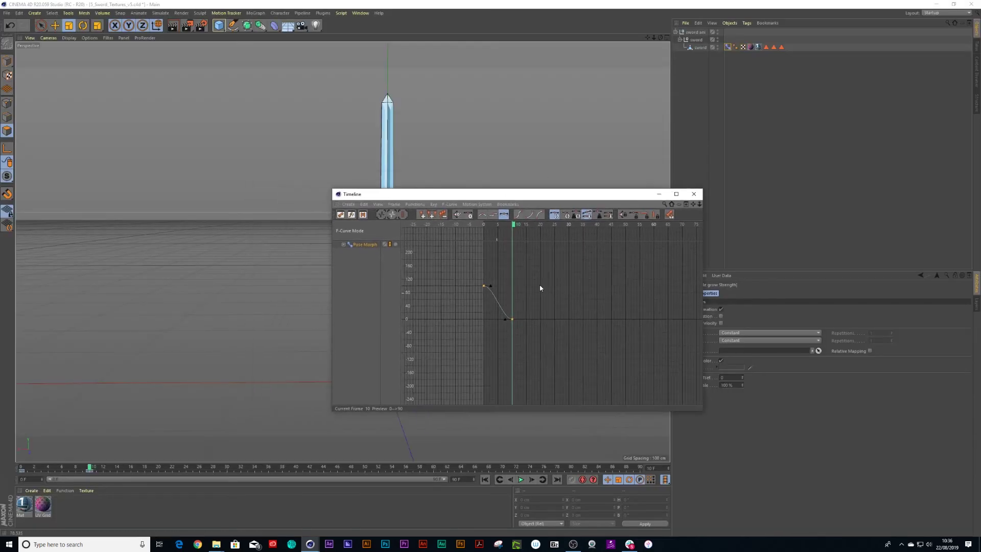
pyautogui.scroll(3, 537, 307)
pyautogui.click(510, 180)
pyautogui.moveTo(511, 194); pyautogui.dragTo(631, 195)
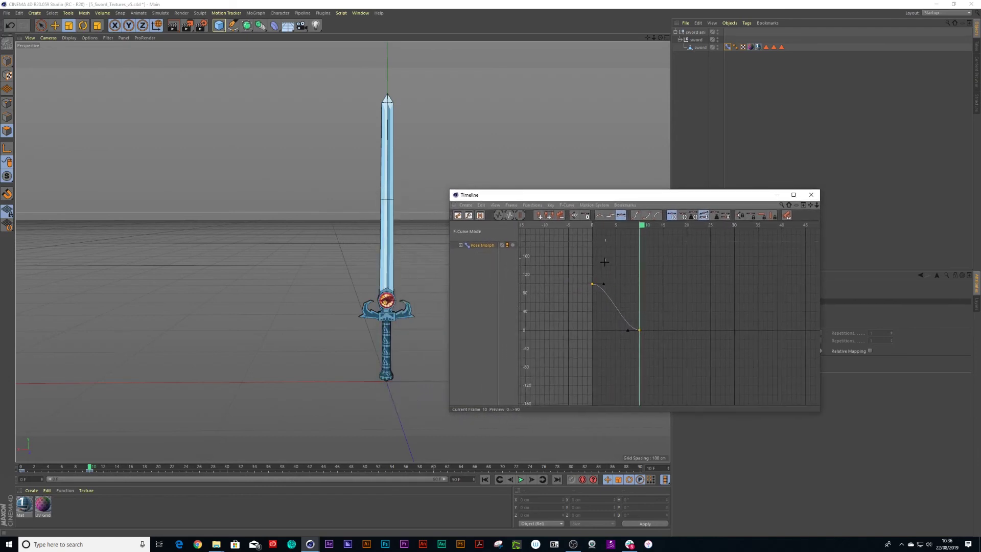
pyautogui.click(592, 286)
pyautogui.moveTo(612, 225); pyautogui.dragTo(590, 227)
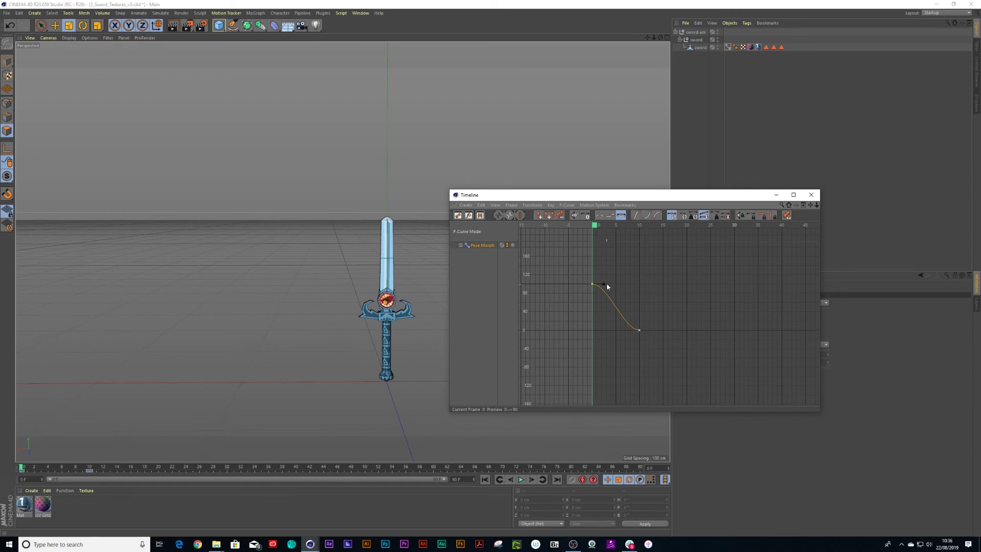
# Pull the frame-10 key below zero and add a key at 0 just after it for an overshoot.
pyautogui.moveTo(594, 287)
pyautogui.mouseDown()
pyautogui.moveTo(594, 262)
pyautogui.moveTo(594, 284)
pyautogui.mouseUp()
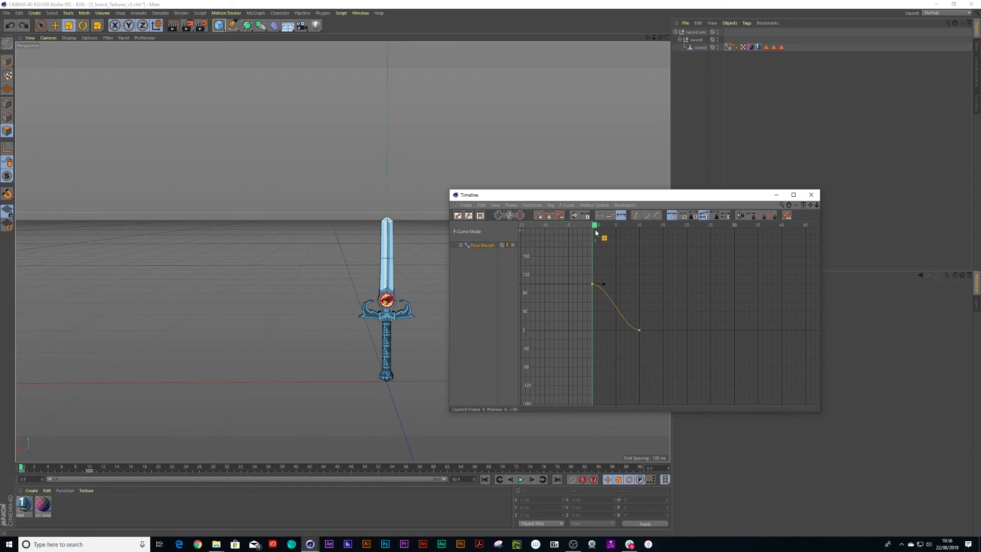
pyautogui.moveTo(595, 227); pyautogui.dragTo(640, 227)
pyautogui.click(641, 326)
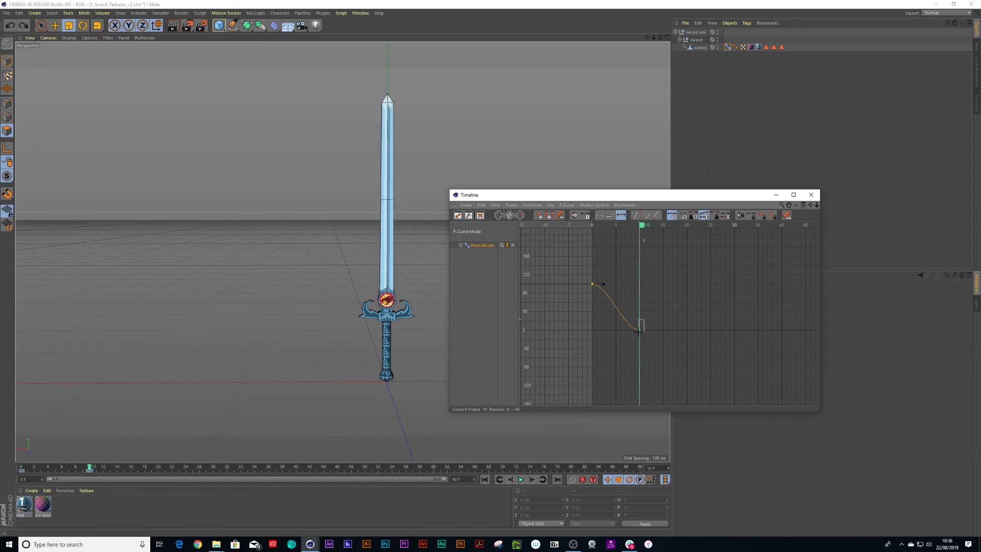
pyautogui.moveTo(641, 328)
pyautogui.mouseDown()
pyautogui.moveTo(640, 342)
pyautogui.moveTo(640, 330)
pyautogui.mouseUp()
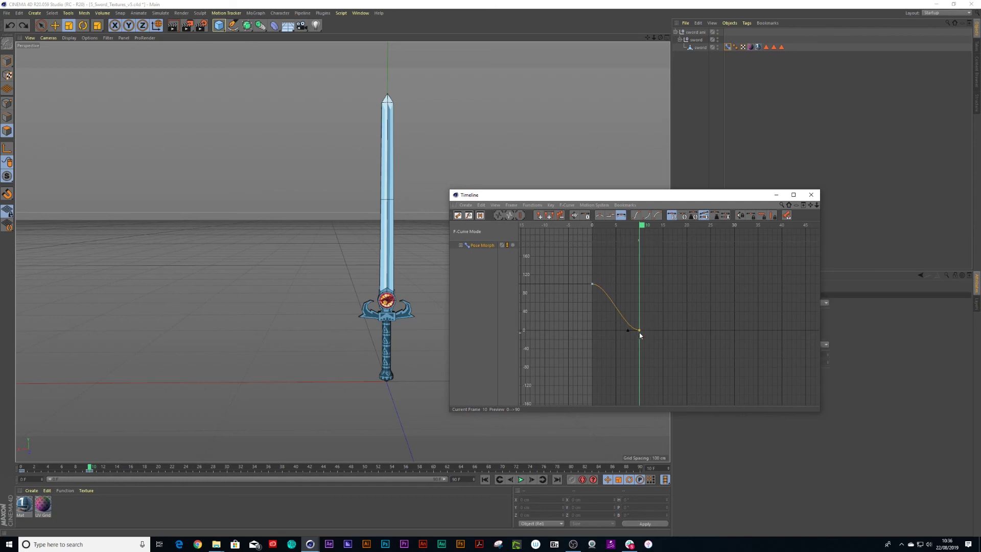
pyautogui.keyDown('ctrl'); pyautogui.click(651, 330); pyautogui.keyUp('ctrl')
pyautogui.moveTo(640, 333); pyautogui.dragTo(635, 337)
# Scrub and play the animation to check the overshooting blade growth.
pyautogui.moveTo(640, 226); pyautogui.dragTo(646, 226)
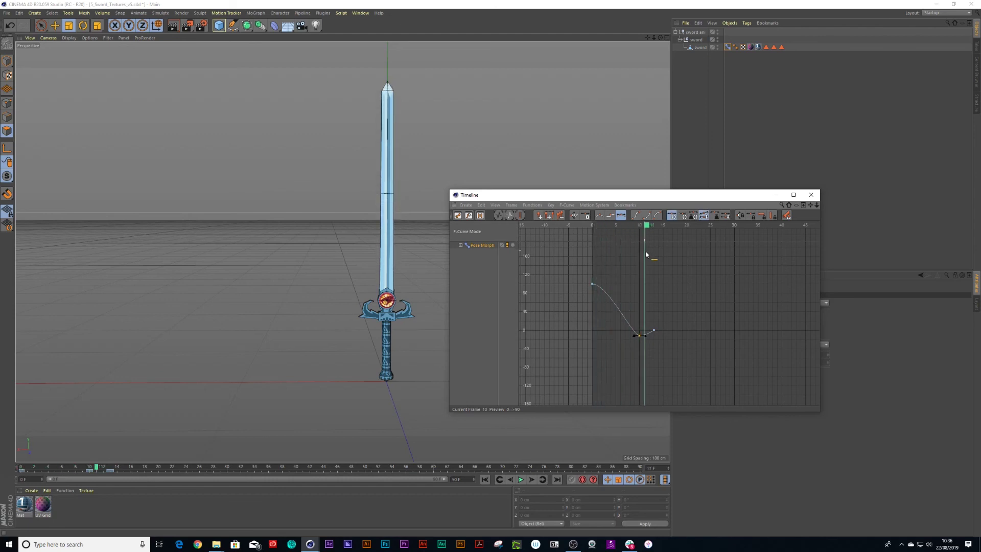
pyautogui.press('F8')
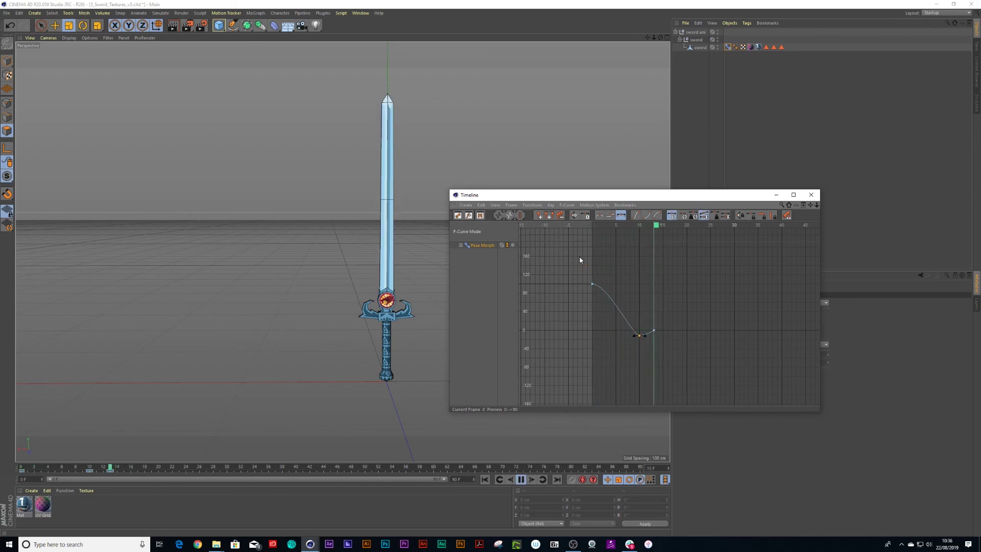
pyautogui.press('F8')
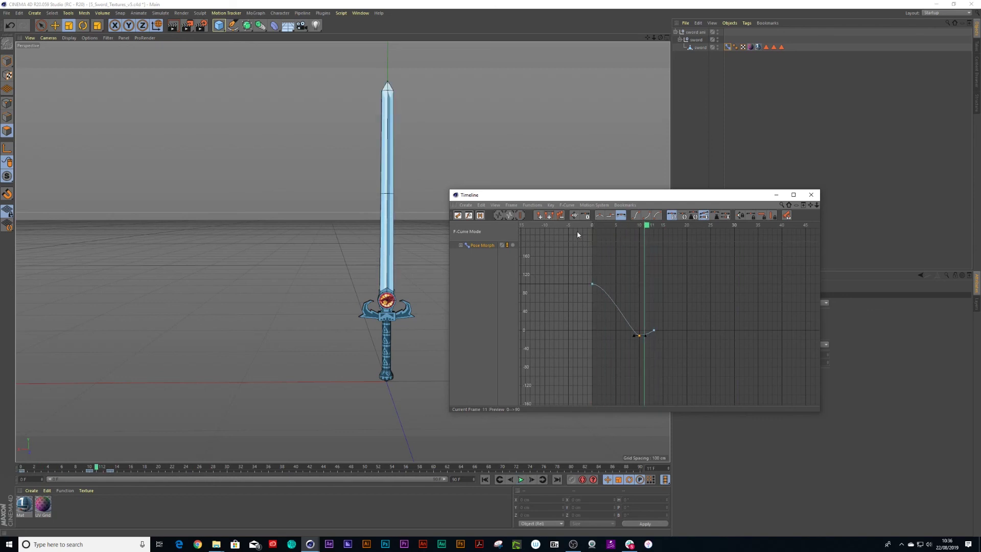
pyautogui.press('F8')
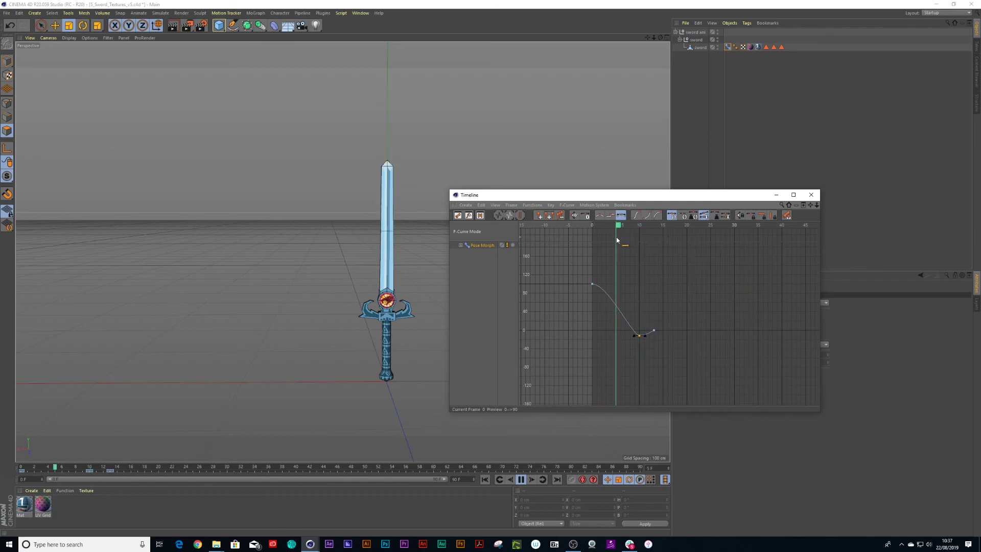
pyautogui.click(520, 479)
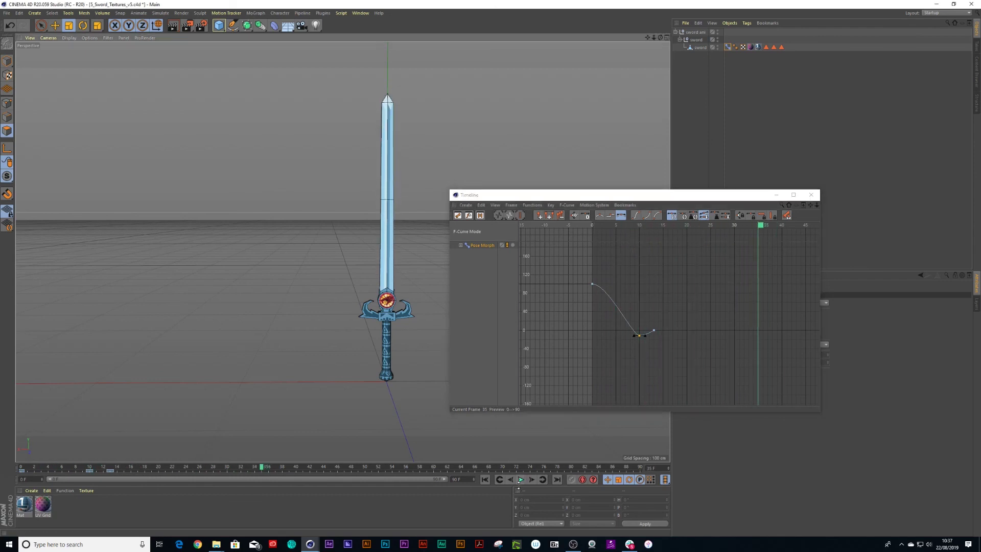
pyautogui.click(495, 195)
pyautogui.moveTo(495, 194); pyautogui.dragTo(520, 136)
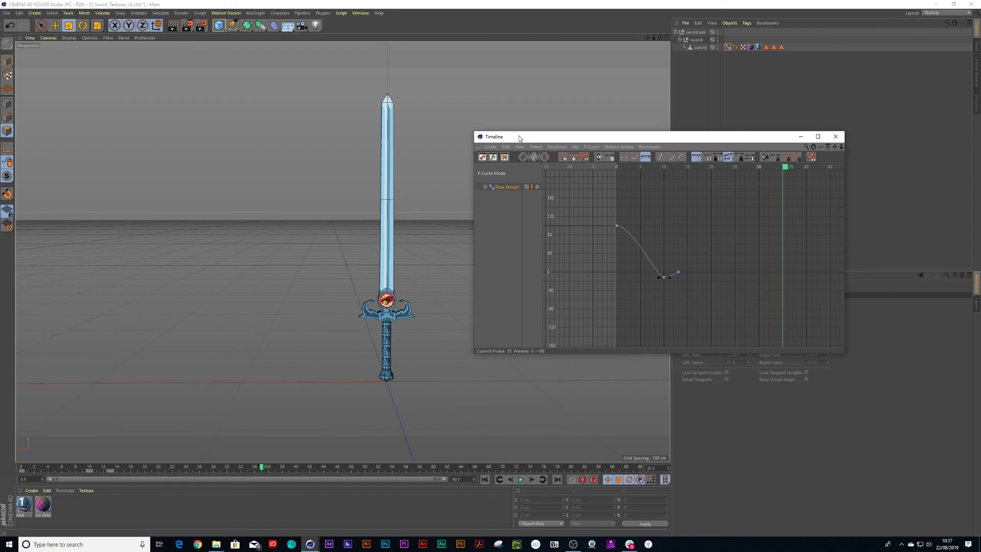